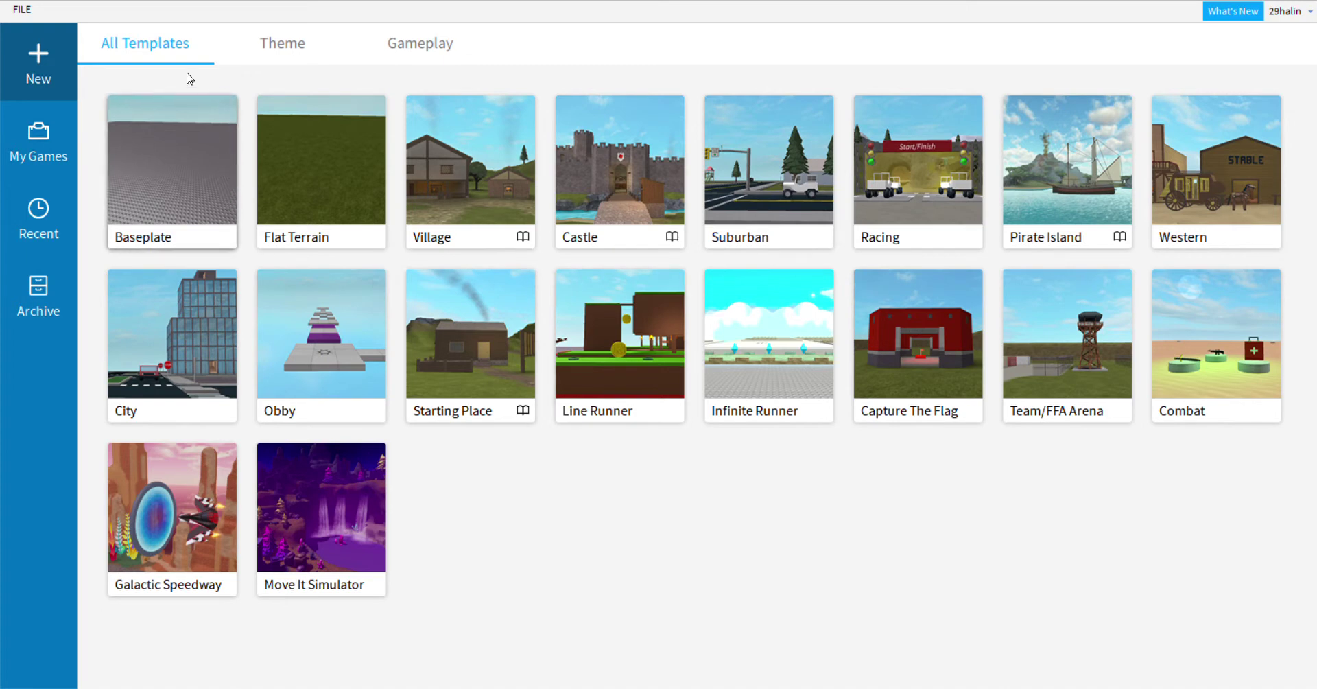
# Step: Create a new place from the Baseplate template
pyautogui.click(182, 201)
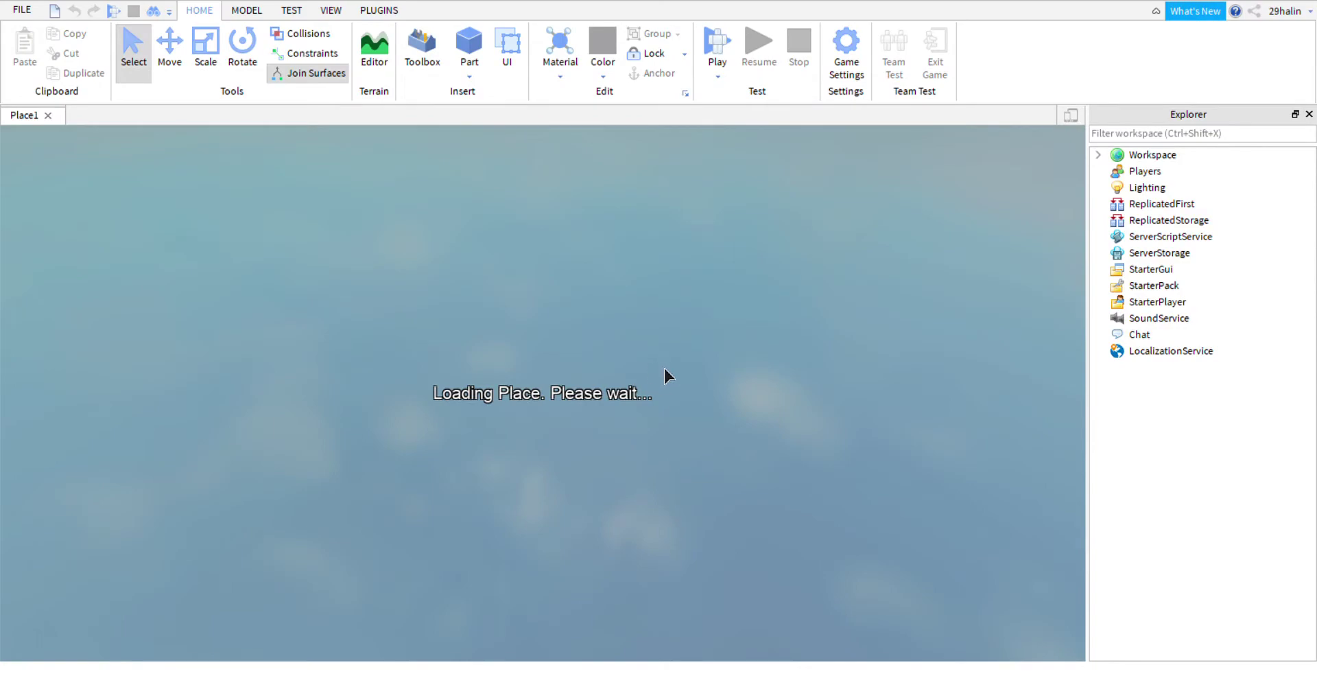
pyautogui.scroll(-3, 526, 339)
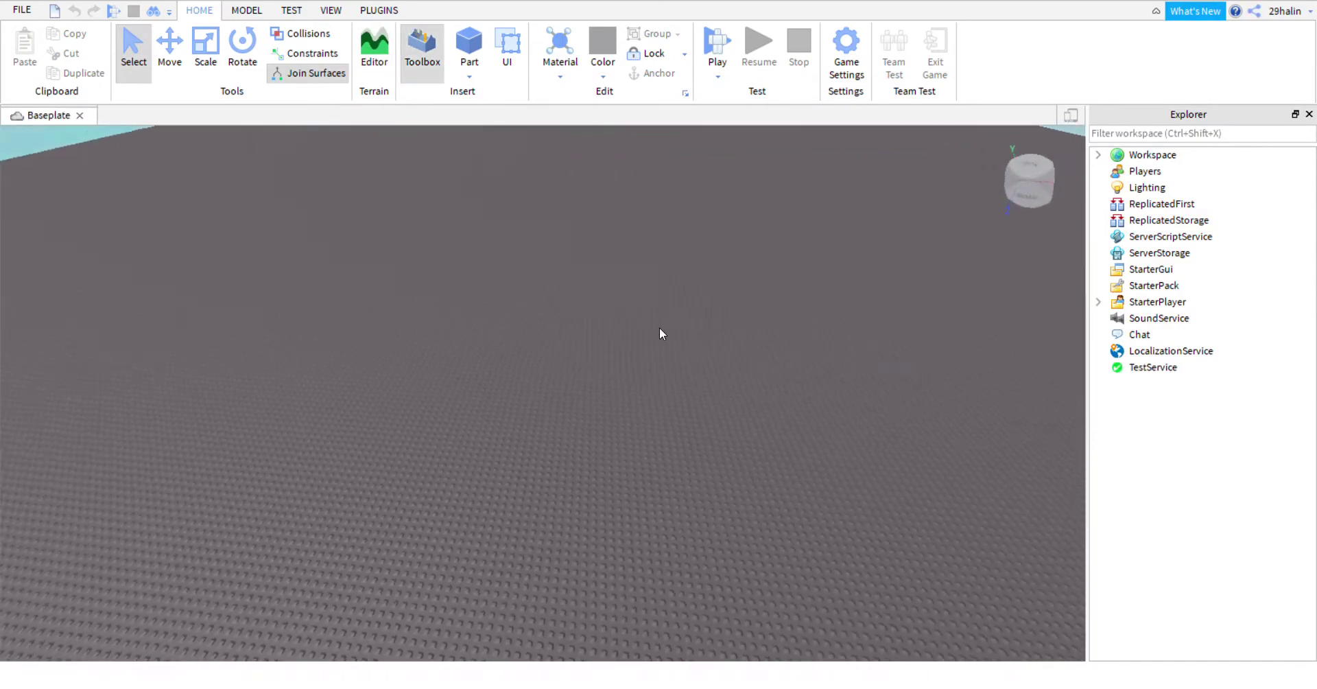
pyautogui.moveTo(660, 327); pyautogui.dragTo(660, 327, button='right')
pyautogui.scroll(3, 609, 279)
pyautogui.scroll(-2, 609, 279)
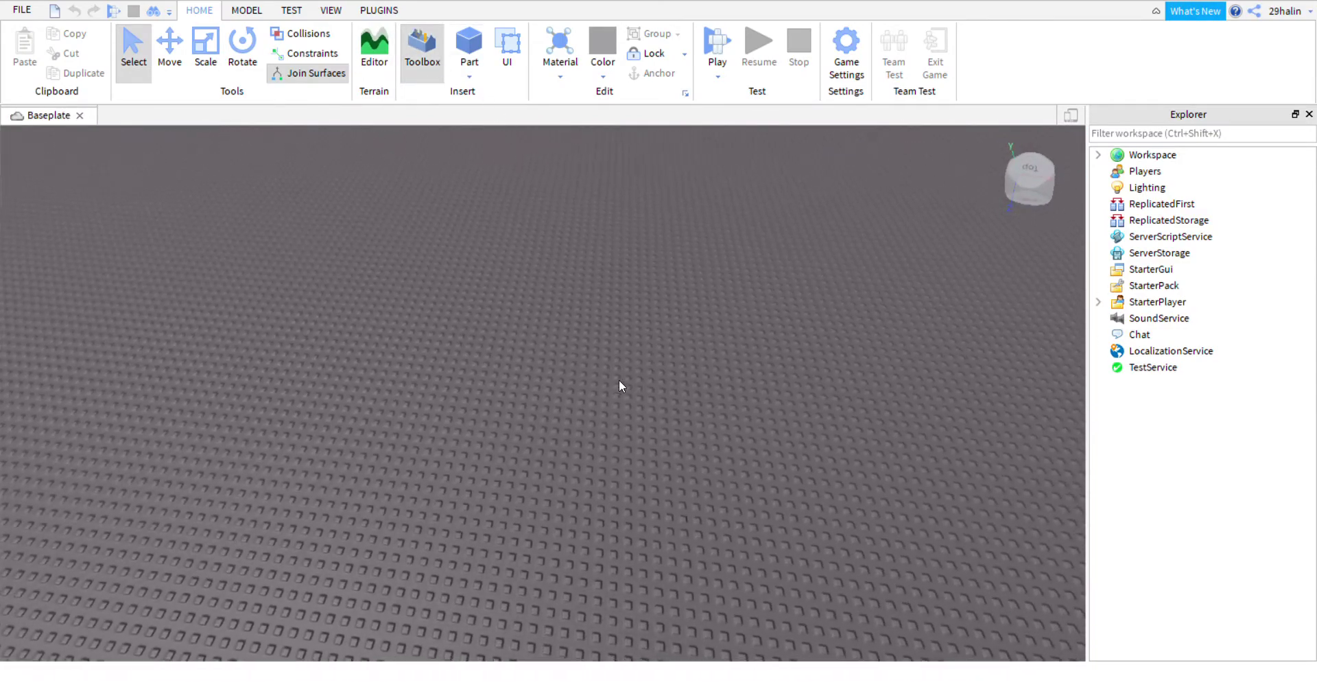
pyautogui.moveTo(633, 380); pyautogui.dragTo(633, 381, button='right')
pyautogui.scroll(3, 633, 380)
pyautogui.scroll(-3, 735, 307)
pyautogui.press('q')
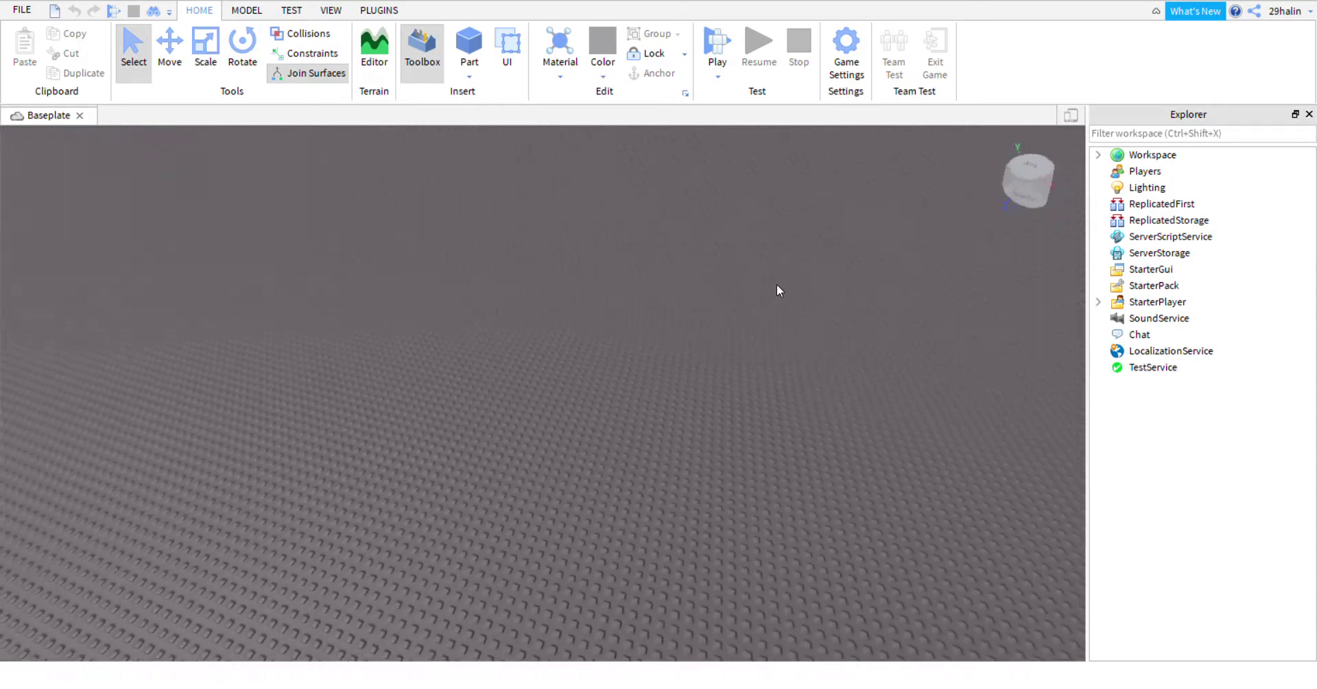
# Step: Insert a block part and reposition it on the baseplate
pyautogui.click(478, 43)
pyautogui.scroll(5, 649, 359)
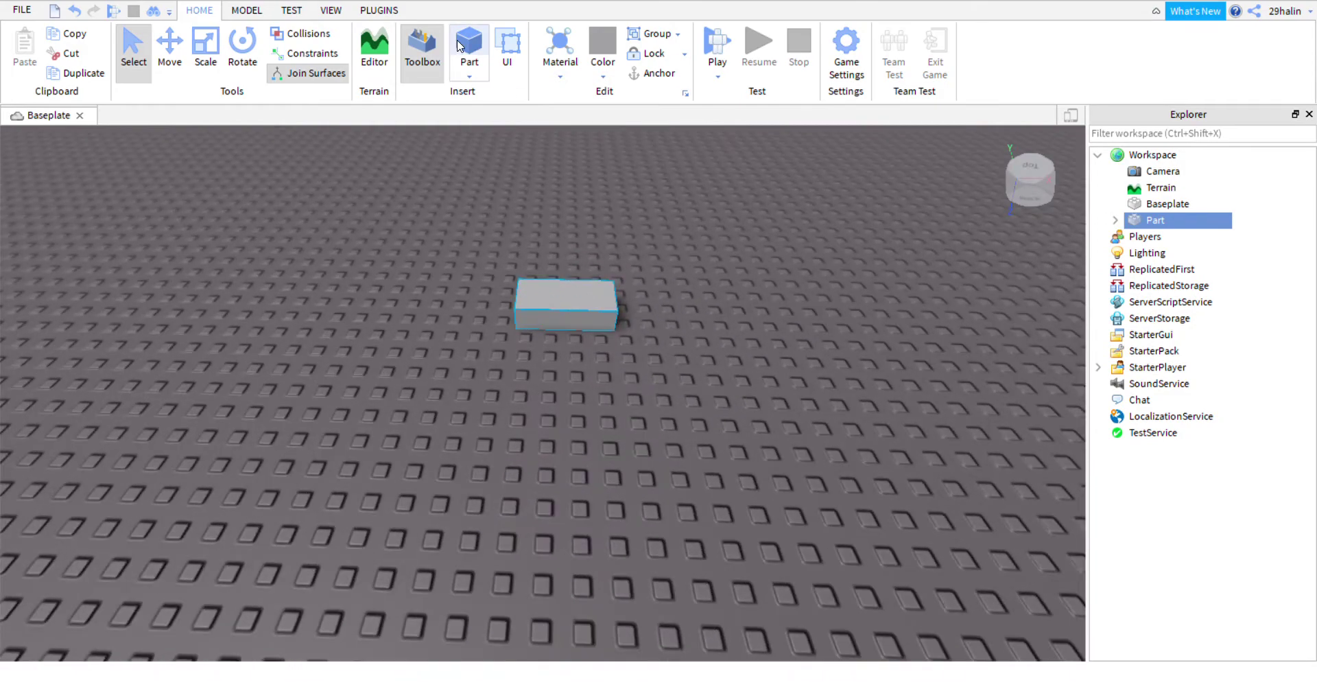
pyautogui.scroll(4, 680, 223)
pyautogui.moveTo(607, 366); pyautogui.dragTo(651, 439)
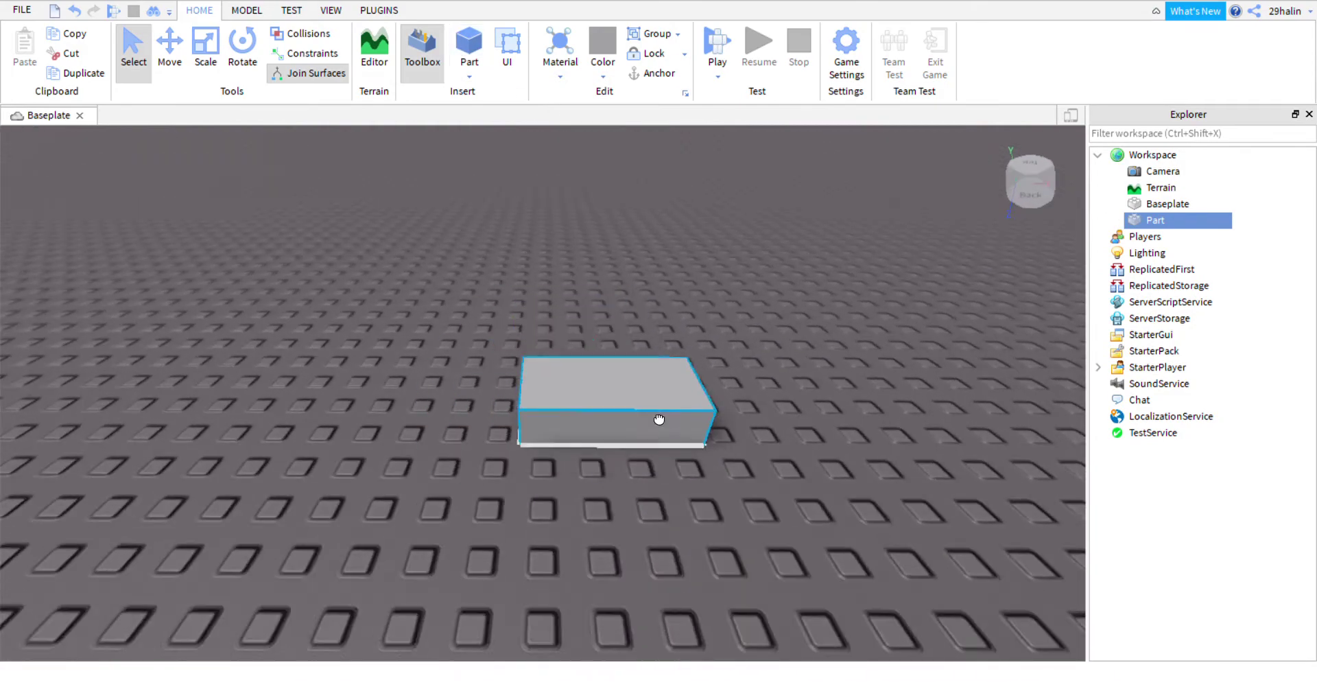
pyautogui.click(618, 304)
pyautogui.click(538, 408)
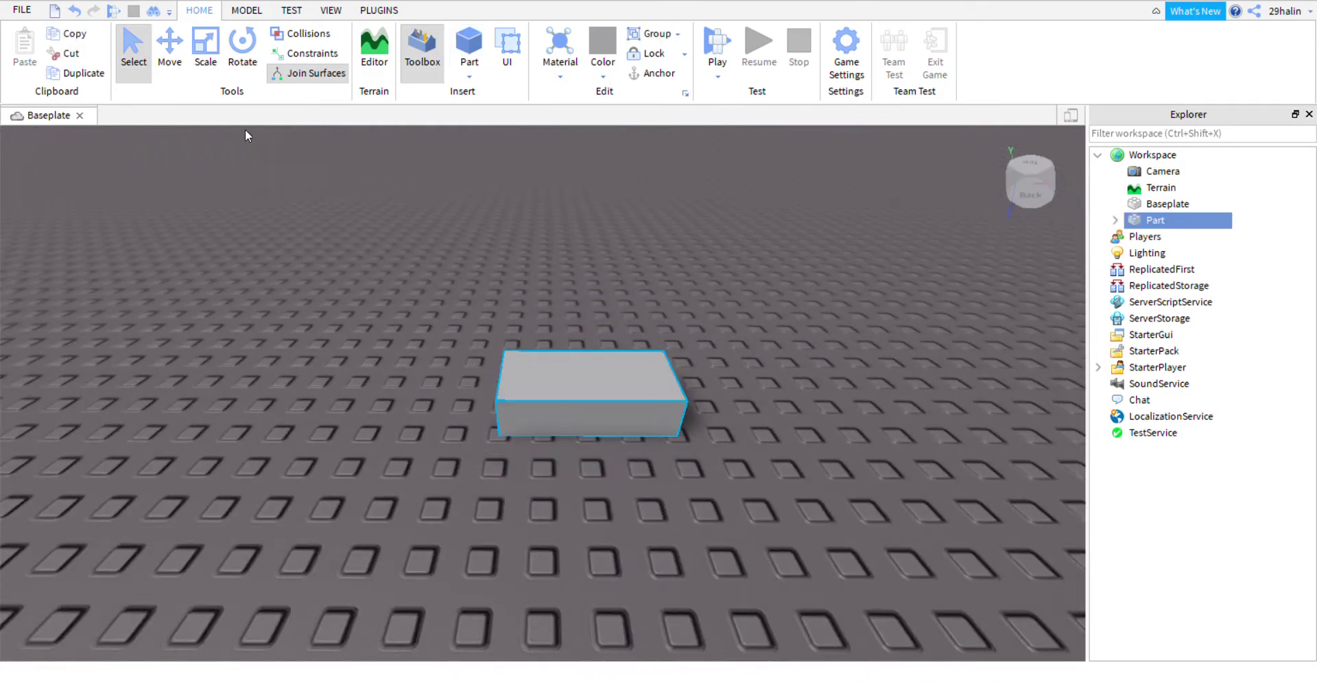
# Step: Anchor the block part in place
pyautogui.click(317, 234)
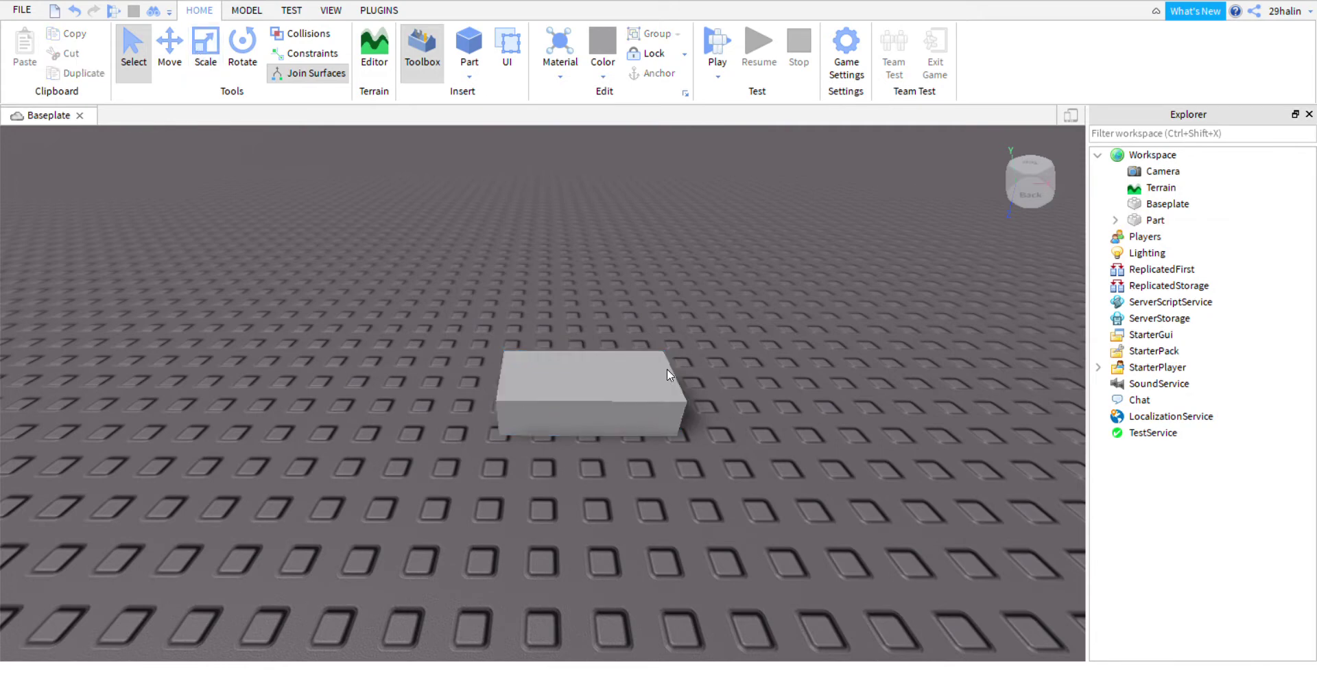
pyautogui.click(667, 370)
pyautogui.click(660, 183)
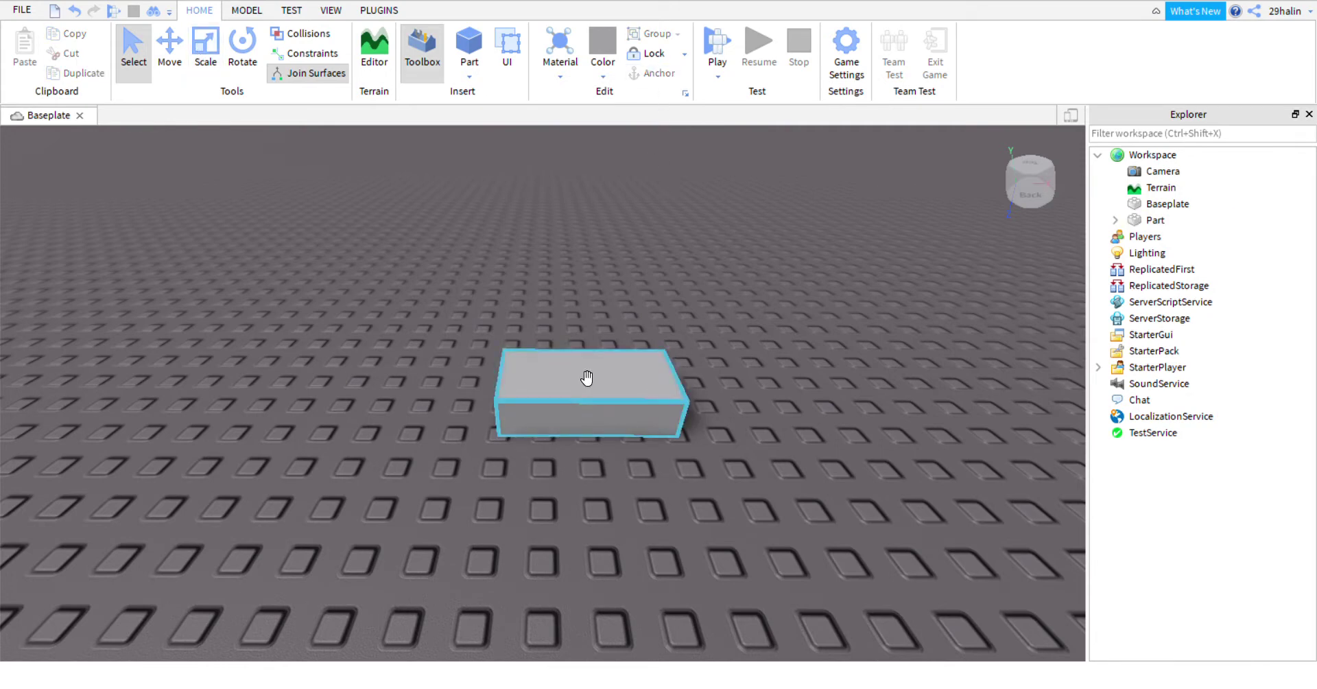
# Step: Scale the part upward to turn it into an upright, wall-like slab
pyautogui.click(587, 376)
pyautogui.click(204, 47)
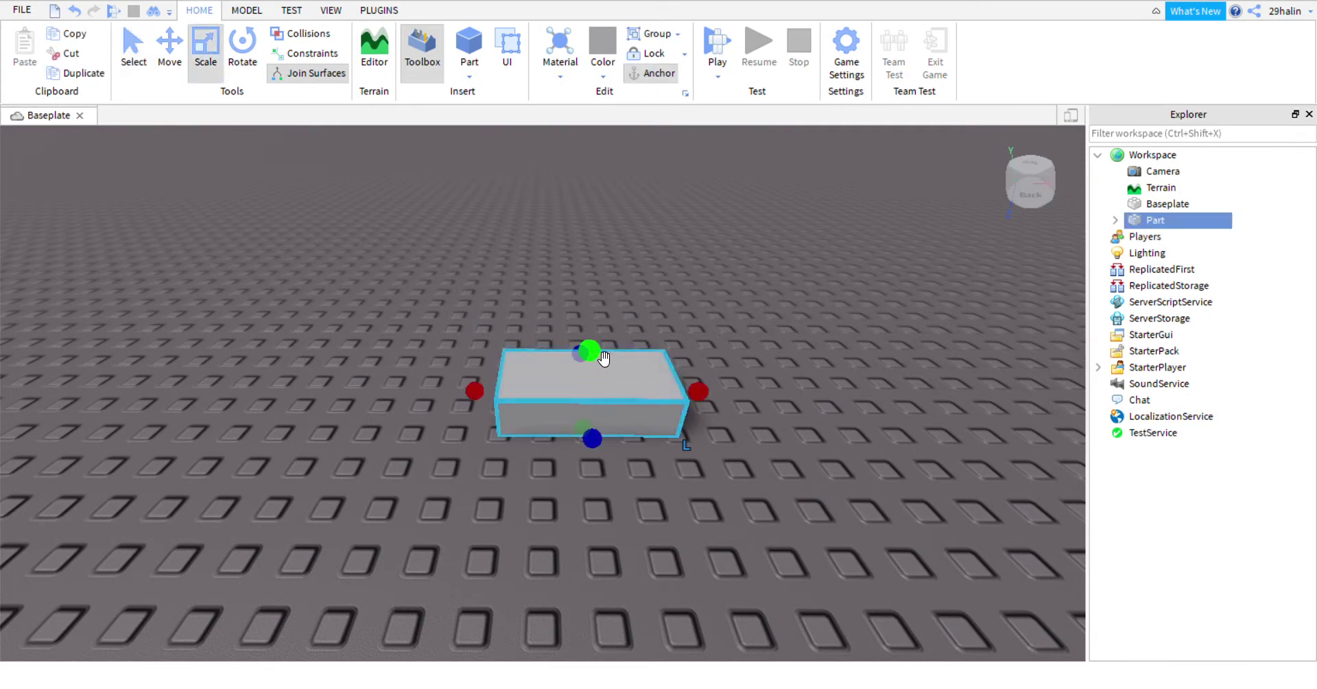
pyautogui.moveTo(597, 350); pyautogui.dragTo(669, 226)
pyautogui.scroll(-3, 674, 237)
pyautogui.moveTo(645, 359); pyautogui.dragTo(682, 338)
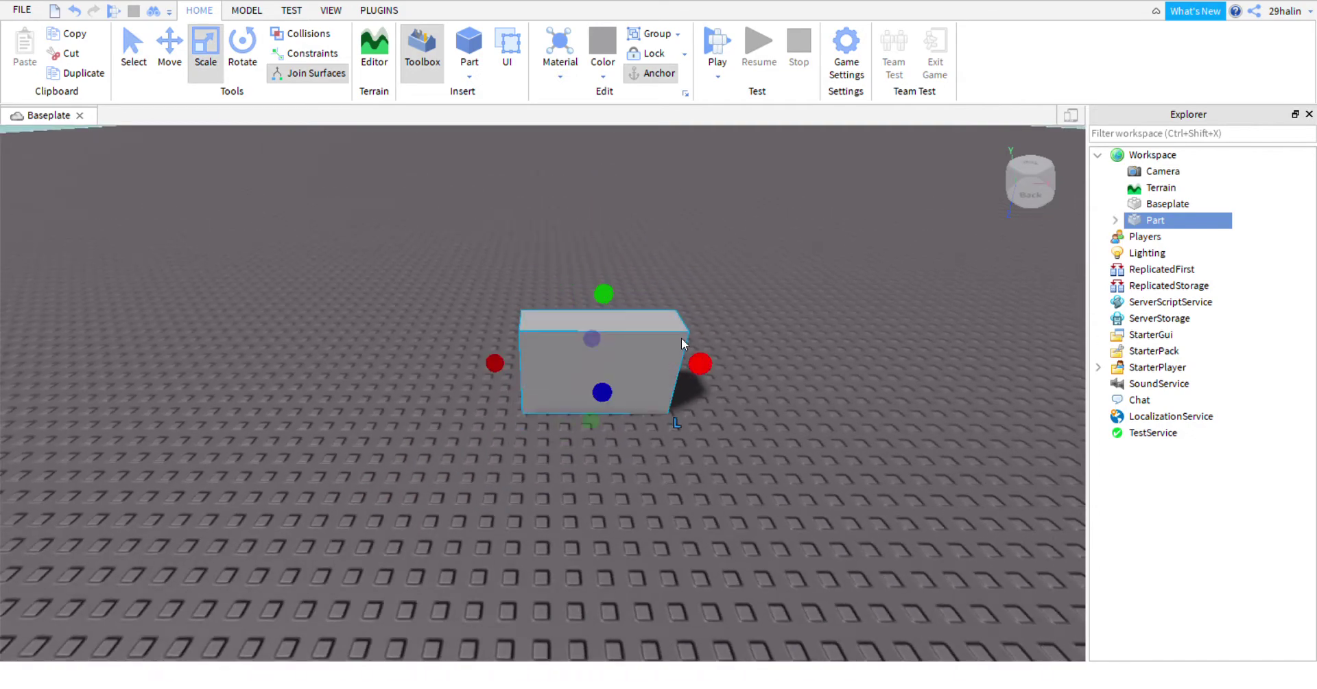
pyautogui.moveTo(612, 304); pyautogui.dragTo(638, 240)
pyautogui.moveTo(720, 348)
pyautogui.mouseDown(button='right')
pyautogui.moveTo(782, 330)
pyautogui.moveTo(729, 326)
pyautogui.mouseUp(button='right')
pyautogui.moveTo(633, 377); pyautogui.dragTo(573, 387)
# Step: Raise the slab's top edge slightly further with the Scale tool
pyautogui.moveTo(617, 398); pyautogui.dragTo(717, 323, button='right')
pyautogui.press('w')
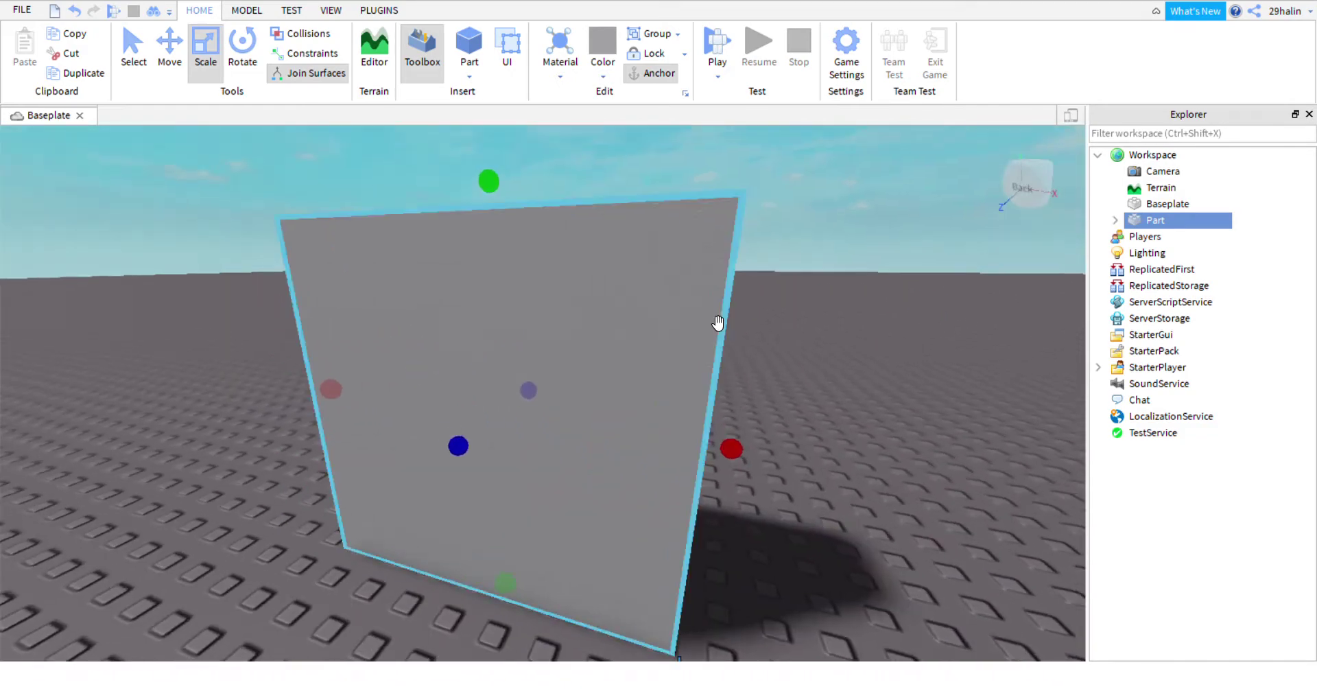
pyautogui.press('s')
pyautogui.press('a')
pyautogui.moveTo(672, 255); pyautogui.dragTo(708, 185)
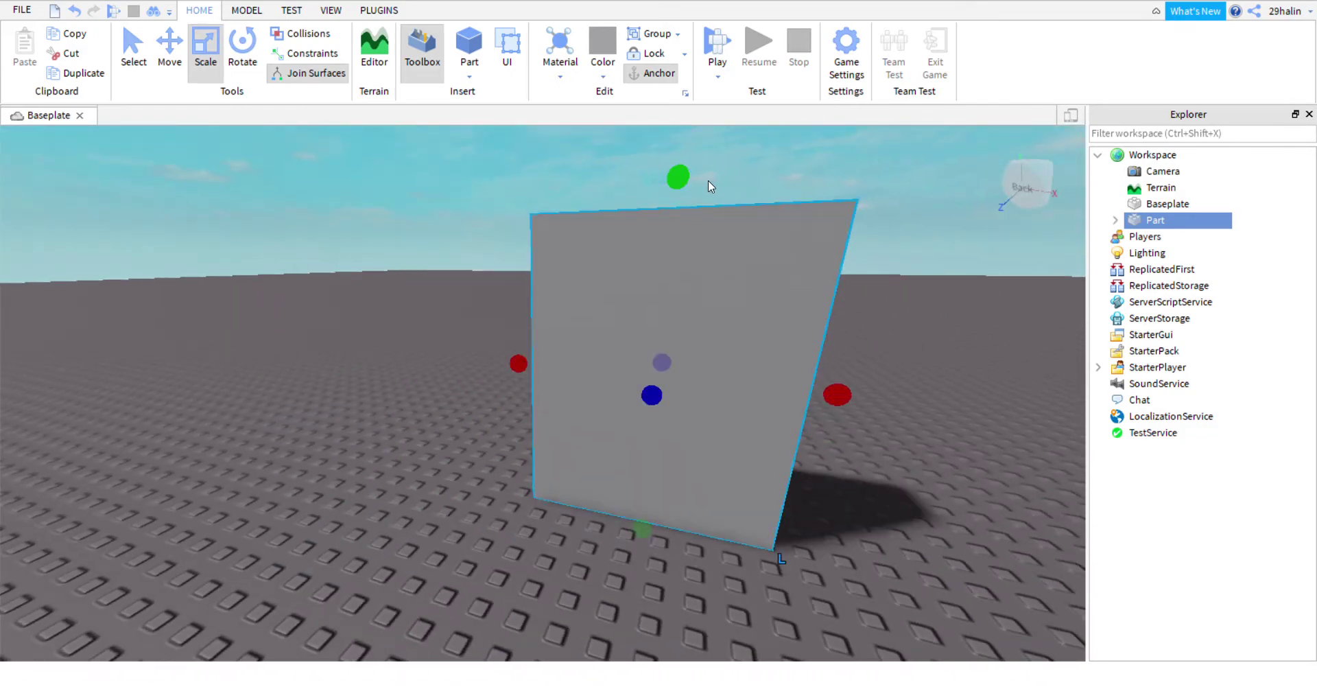
# Step: Insert the profile decal into the workspace and select the slab
pyautogui.click(296, 135)
pyautogui.moveTo(219, 201); pyautogui.dragTo(279, 207, button='right')
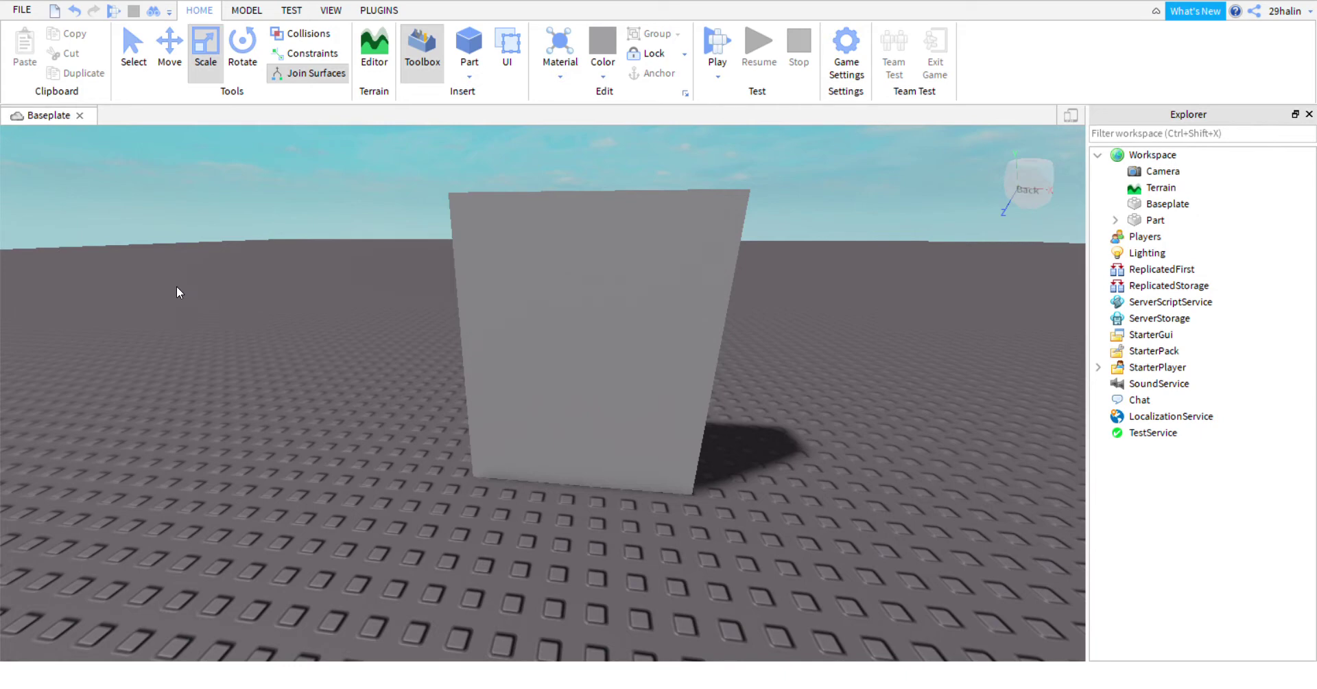
pyautogui.click(559, 326)
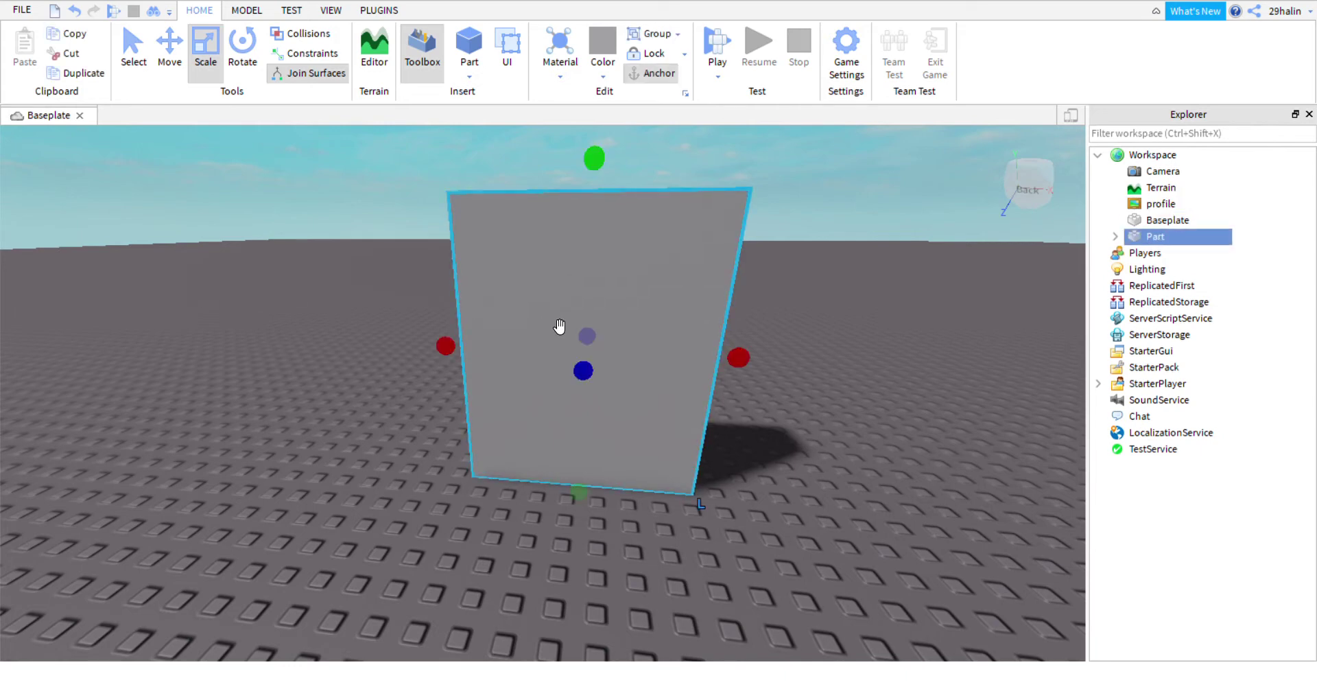
pyautogui.click(187, 276)
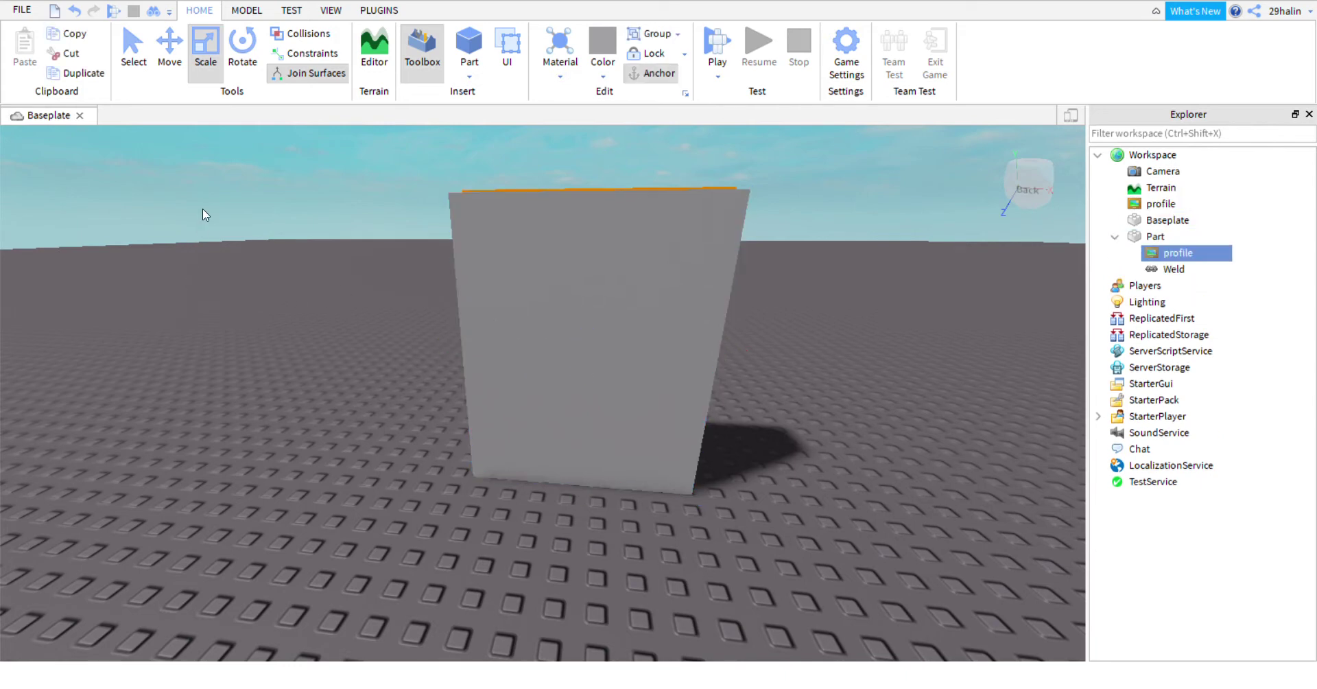
pyautogui.click(176, 284)
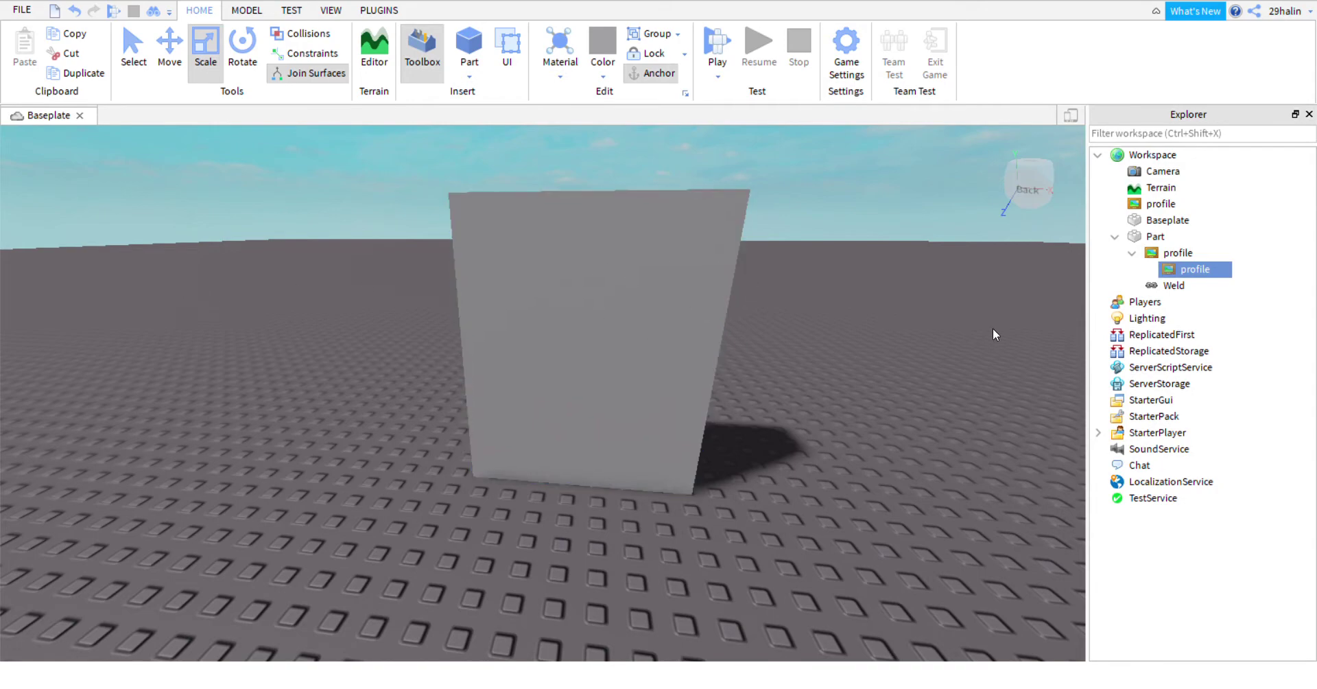
pyautogui.click(1168, 254)
pyautogui.moveTo(813, 252); pyautogui.dragTo(817, 251, button='right')
pyautogui.press('a')
pyautogui.press('Delete')
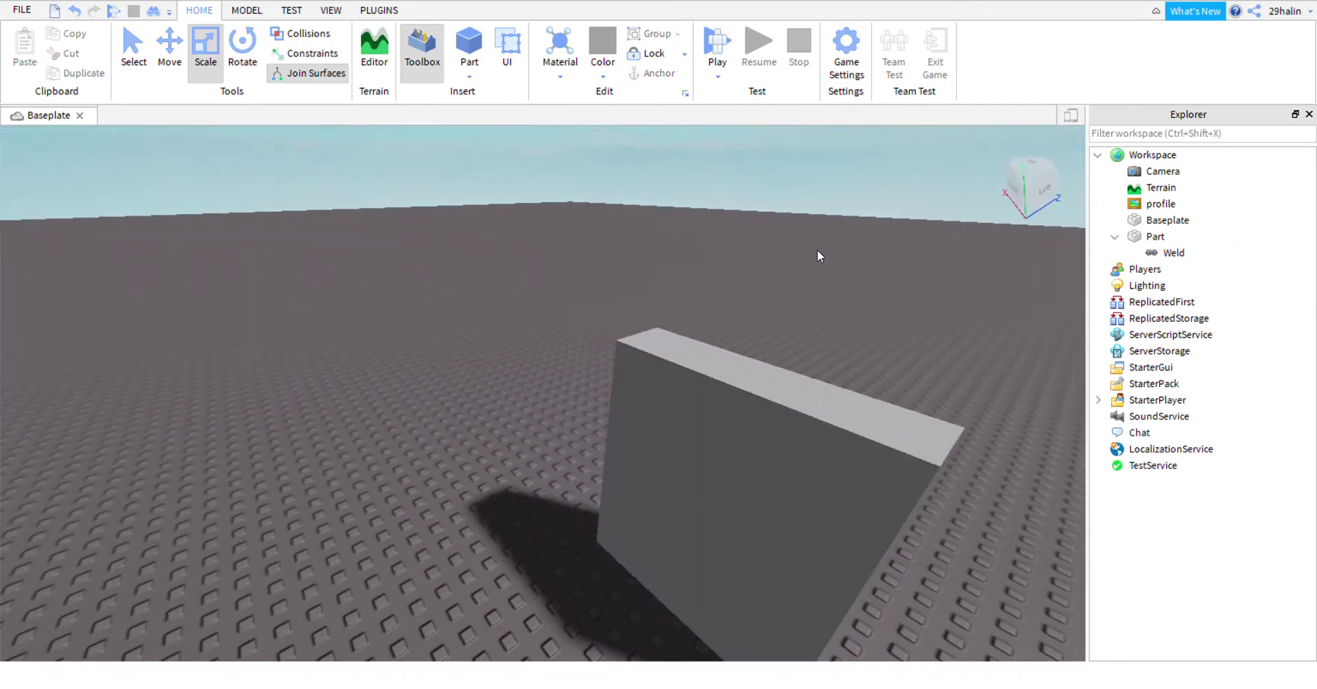
pyautogui.click(180, 292)
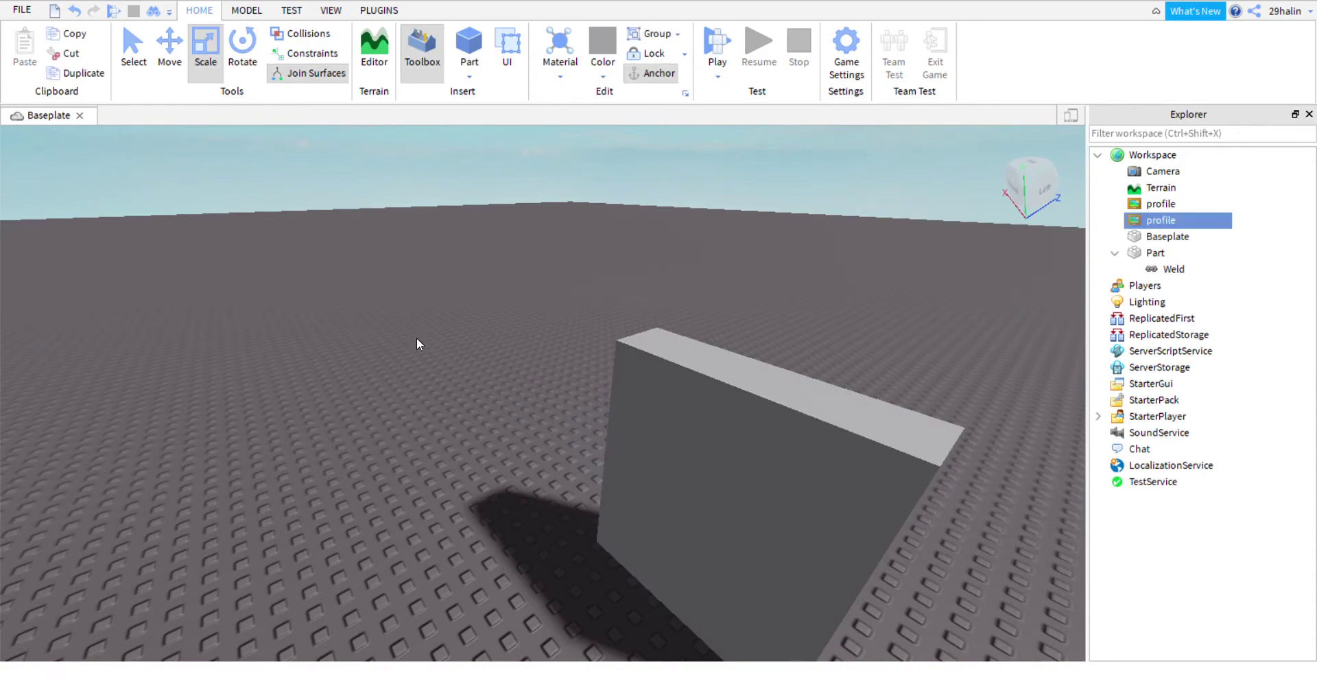
pyautogui.moveTo(762, 351); pyautogui.dragTo(226, 157, button='right')
pyautogui.press('s')
pyautogui.press('f')
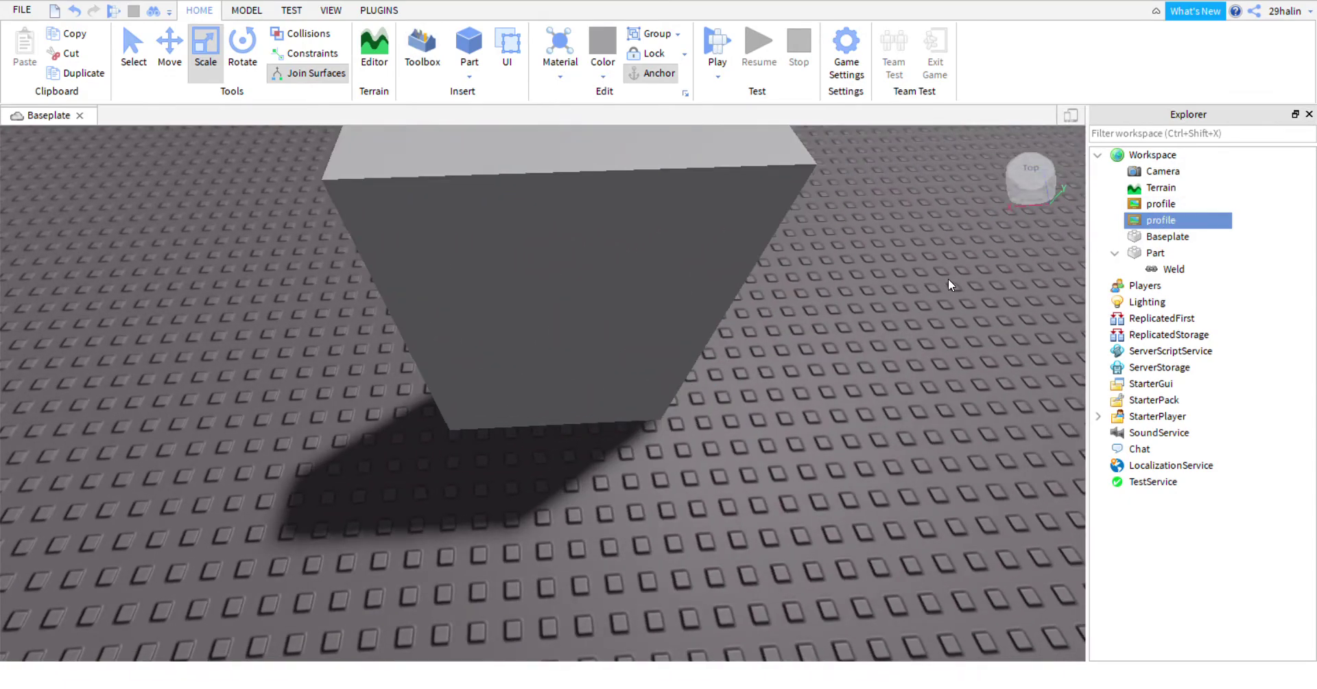
pyautogui.press('Delete')
# Step: Move the profile decal from the workspace into the Part so its image is applied to the slab
pyautogui.click(1170, 203)
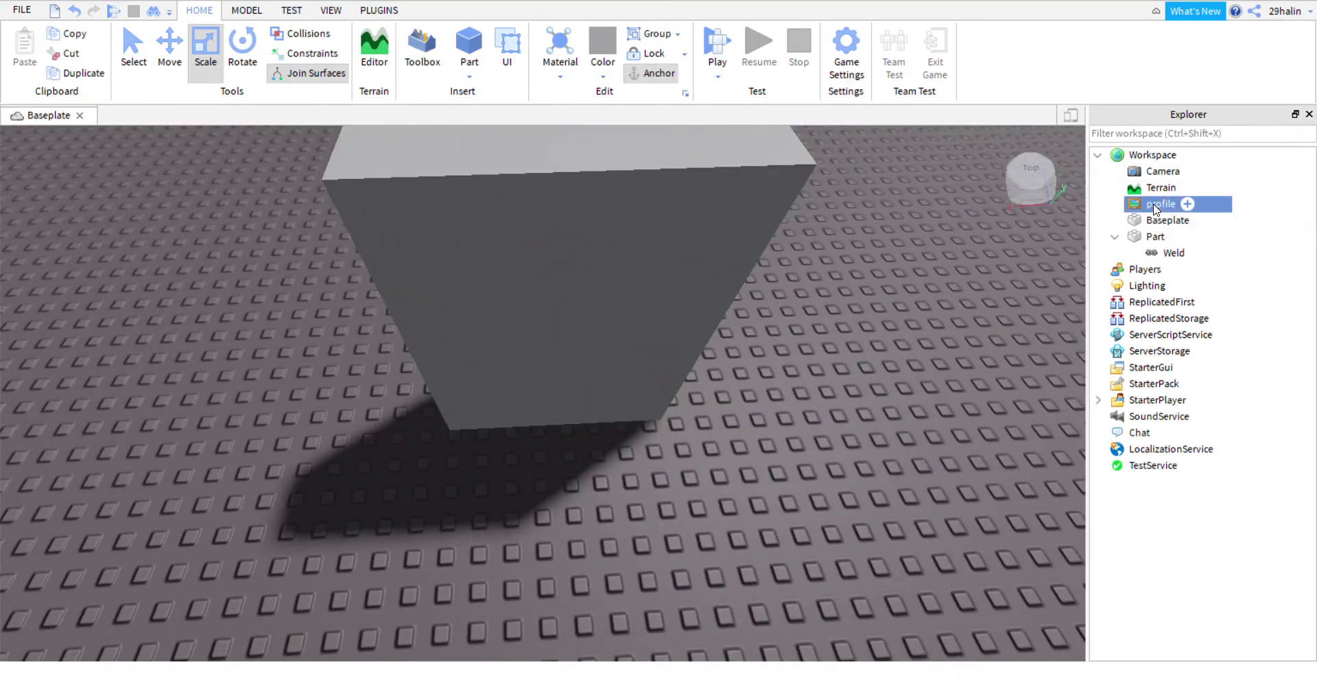
pyautogui.scroll(-10, 711, 345)
pyautogui.moveTo(768, 414); pyautogui.dragTo(835, 292, button='right')
pyautogui.scroll(3, 835, 291)
pyautogui.moveTo(1163, 204); pyautogui.dragTo(1176, 238)
pyautogui.moveTo(878, 344); pyautogui.dragTo(854, 344, button='right')
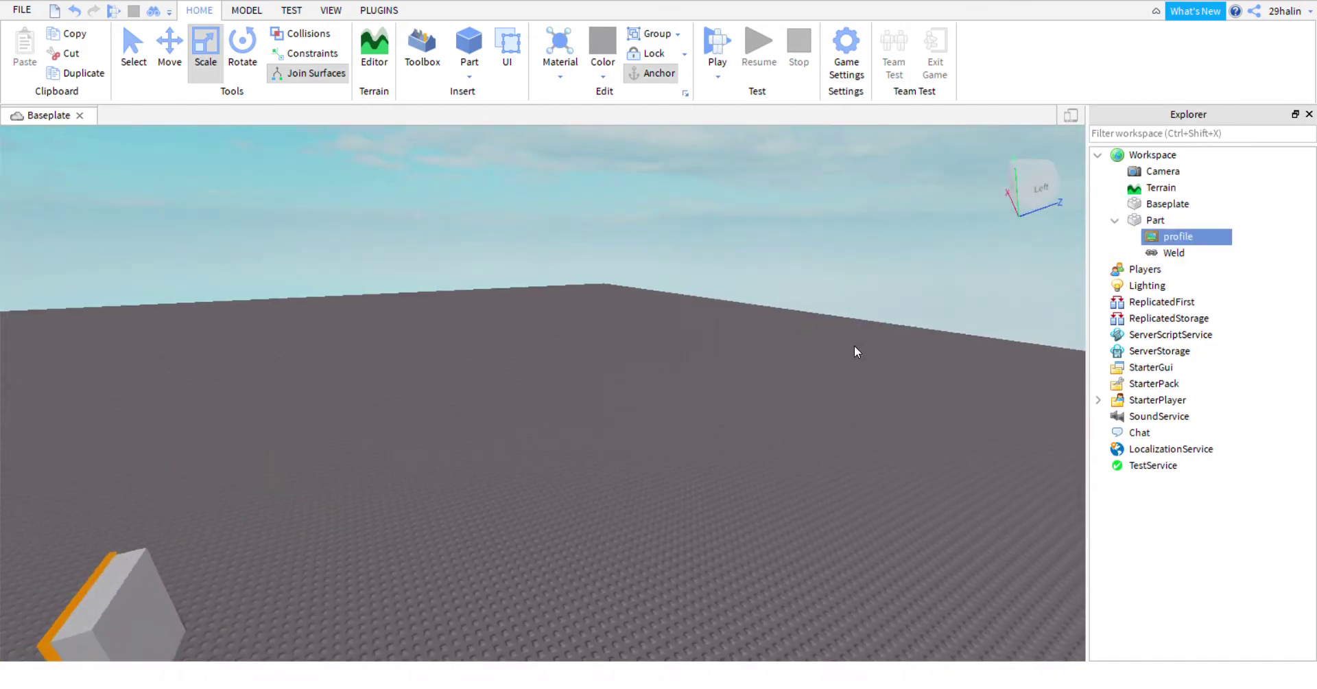
# Step: Examine the decal image on the slab's front face
pyautogui.press('a')
pyautogui.moveTo(755, 416); pyautogui.dragTo(790, 367, button='right')
pyautogui.scroll(3, 635, 408)
pyautogui.click(634, 408)
pyautogui.click(629, 412)
pyautogui.moveTo(629, 412); pyautogui.dragTo(632, 414, button='right')
pyautogui.scroll(-4, 632, 414)
pyautogui.scroll(2, 632, 414)
# Step: Scale the image slab slightly taller and wider
pyautogui.click(647, 379)
pyautogui.scroll(-5, 682, 418)
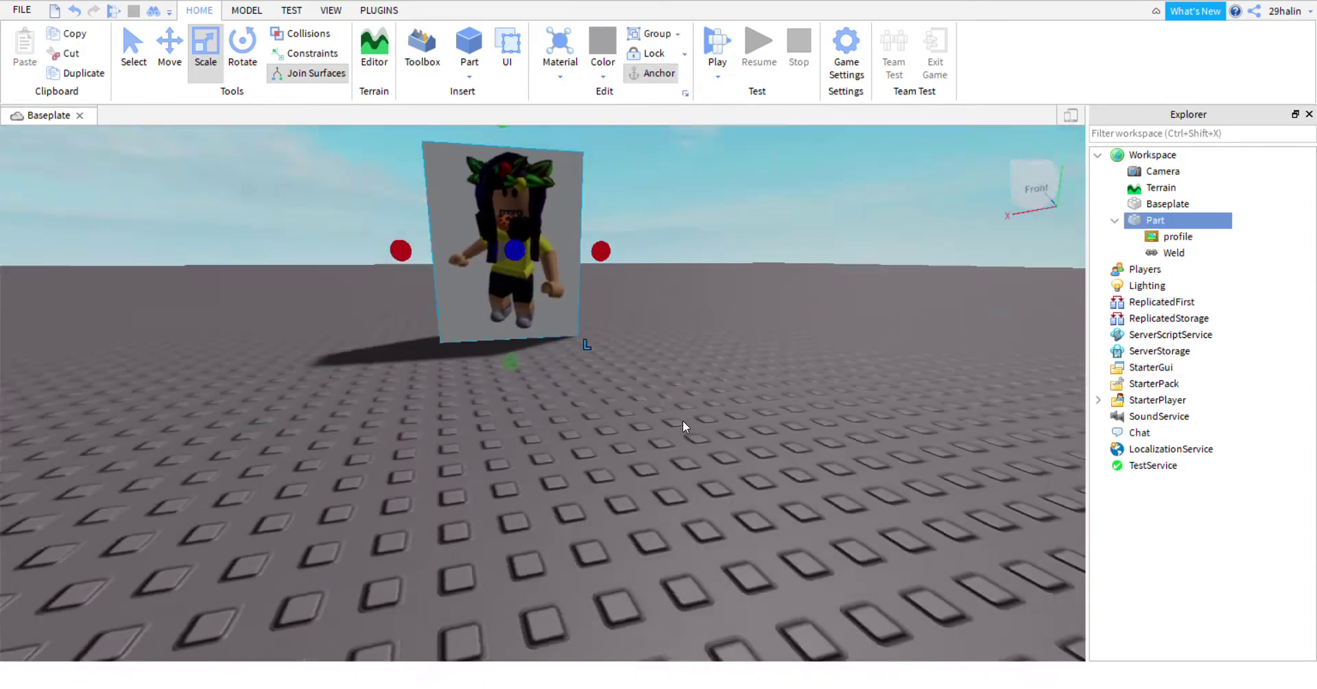
pyautogui.scroll(4, 682, 417)
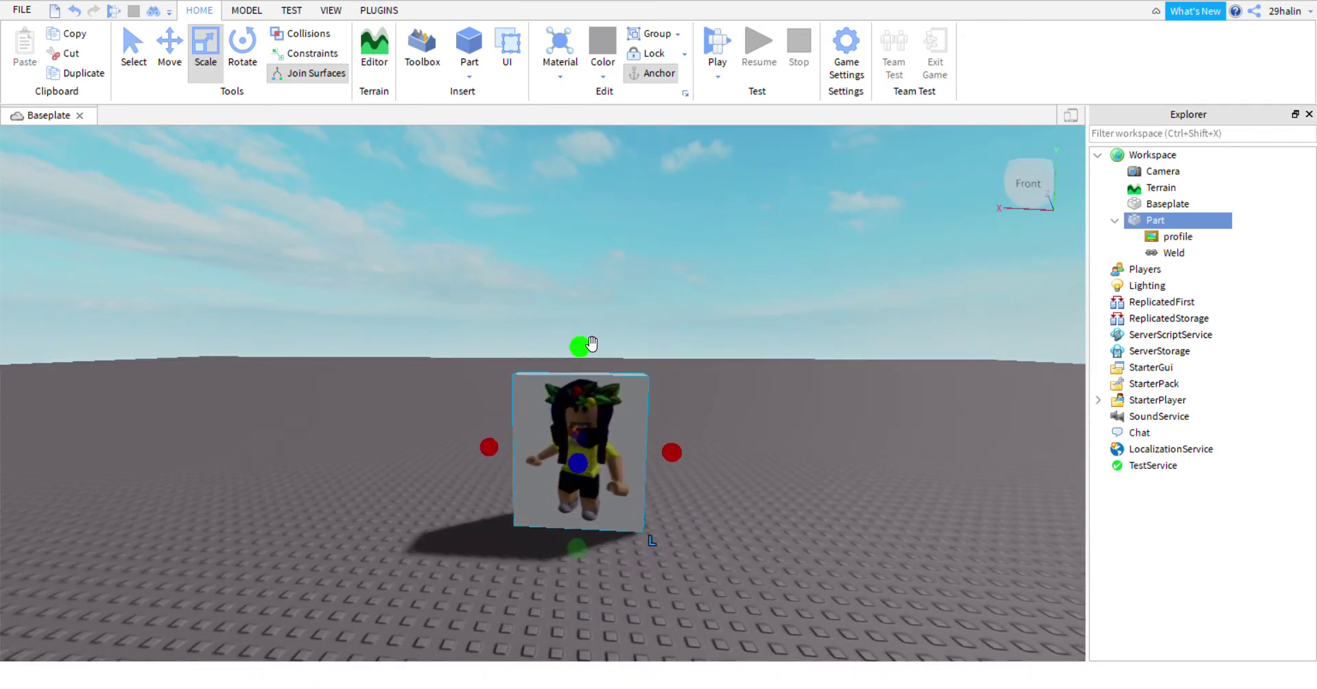
pyautogui.moveTo(591, 343); pyautogui.dragTo(584, 322)
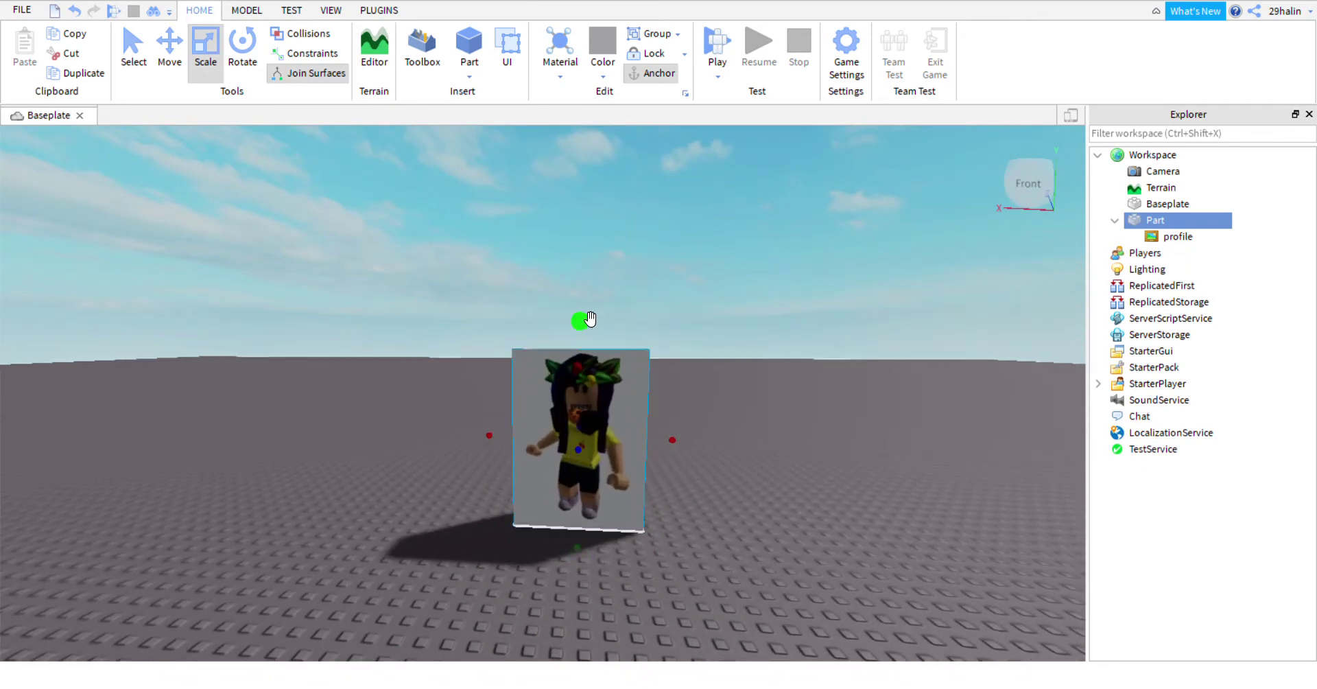
pyautogui.moveTo(670, 441); pyautogui.dragTo(691, 435)
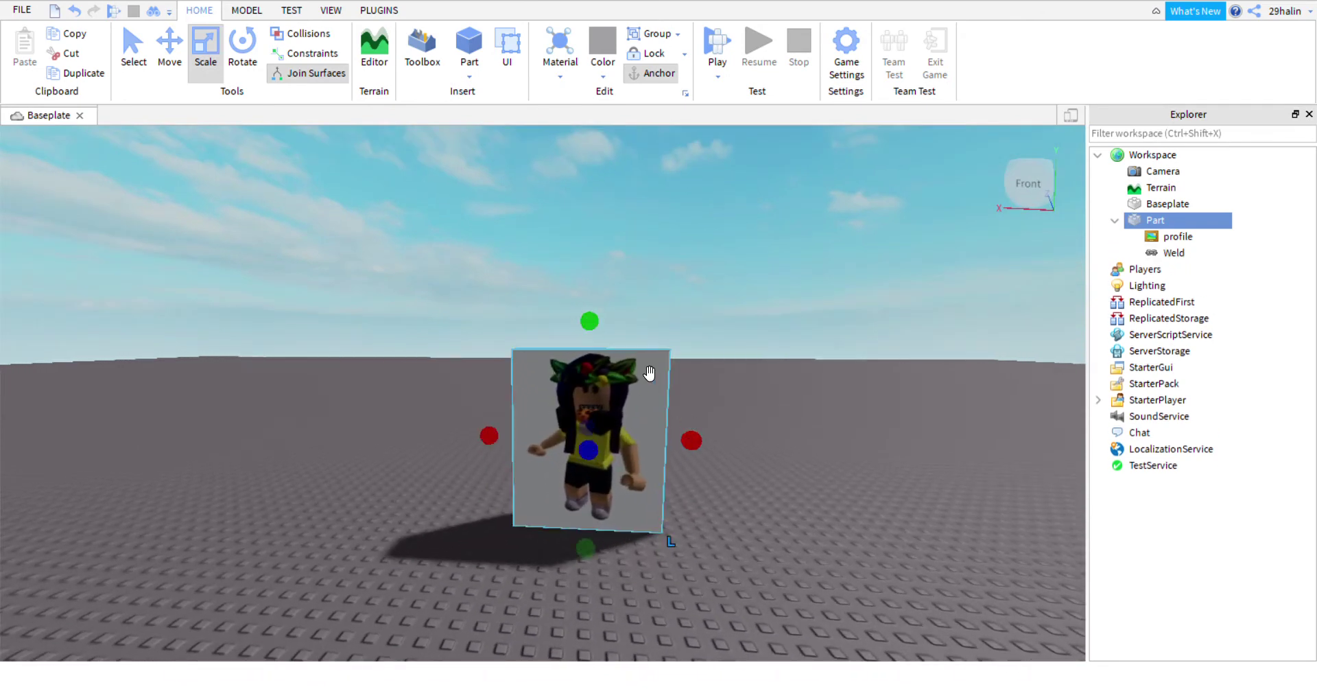
pyautogui.moveTo(590, 320); pyautogui.dragTo(594, 310)
pyautogui.scroll(4, 710, 303)
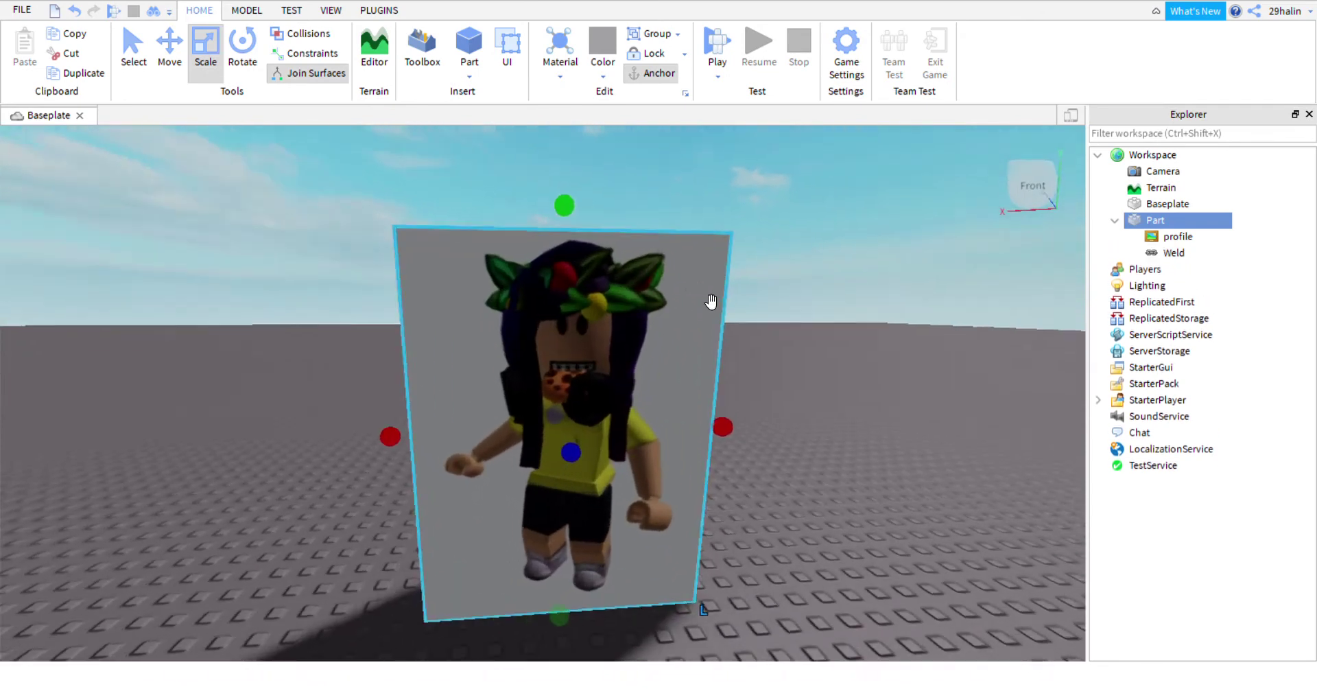
# Step: Enlarge the image slab much further in both height and width
pyautogui.scroll(-4, 706, 300)
pyautogui.moveTo(546, 274); pyautogui.dragTo(551, 132)
pyautogui.moveTo(647, 353); pyautogui.dragTo(752, 356)
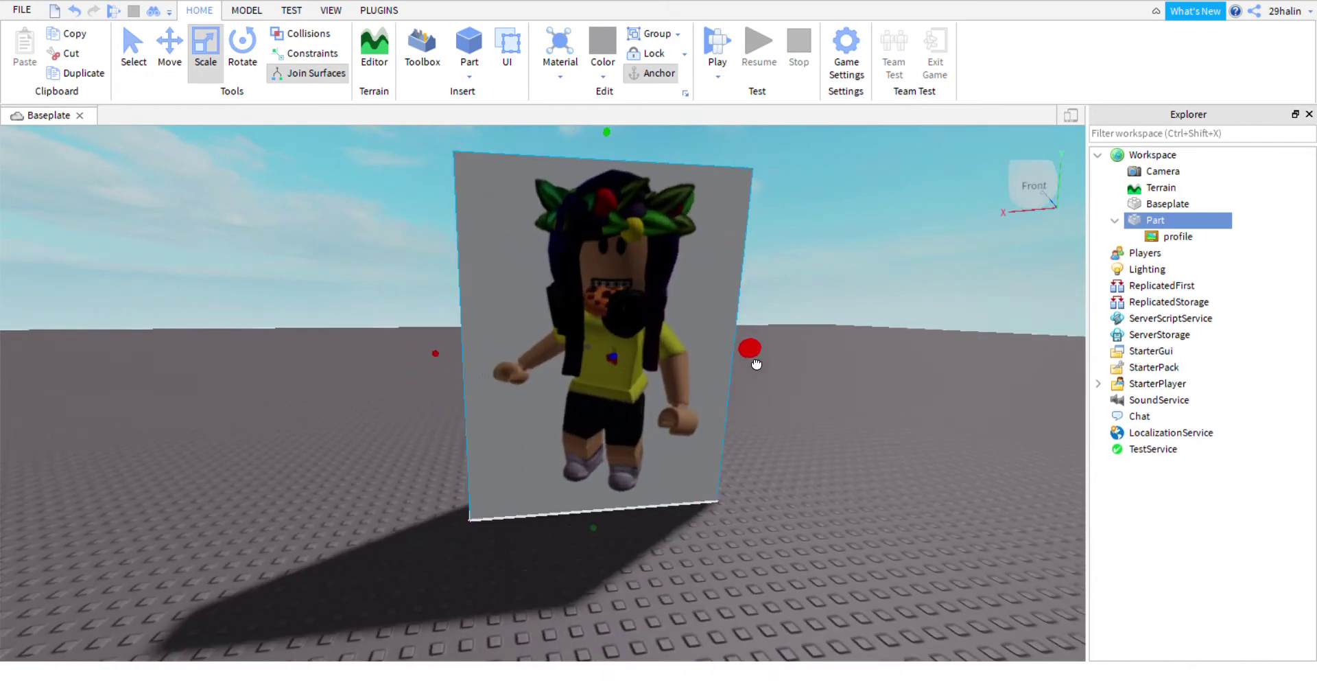
pyautogui.scroll(-3, 643, 257)
pyautogui.moveTo(581, 258); pyautogui.dragTo(581, 212)
pyautogui.moveTo(664, 350); pyautogui.dragTo(690, 350)
# Step: Playtest the place, walk the avatar around the image slab to inspect it, and stop the test
pyautogui.click(712, 43)
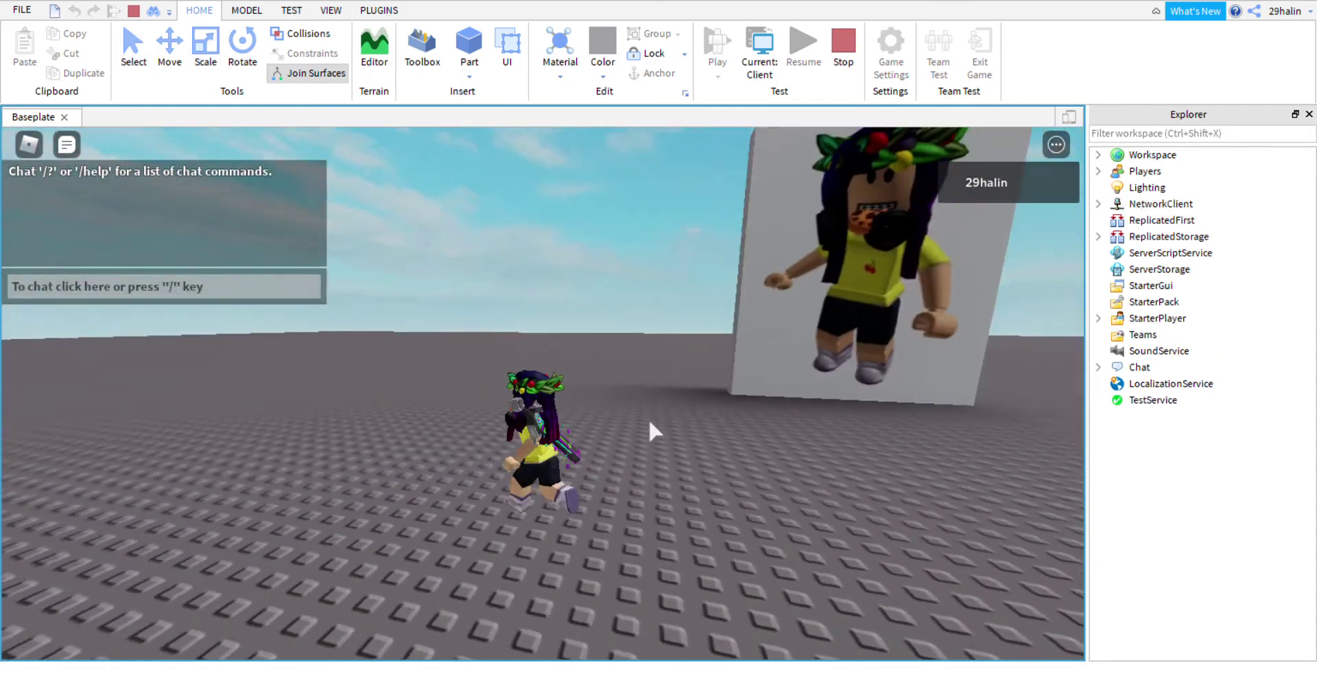
pyautogui.moveTo(649, 421); pyautogui.dragTo(658, 430, button='right')
pyautogui.scroll(-4, 654, 420)
pyautogui.press('w')
pyautogui.press('a')
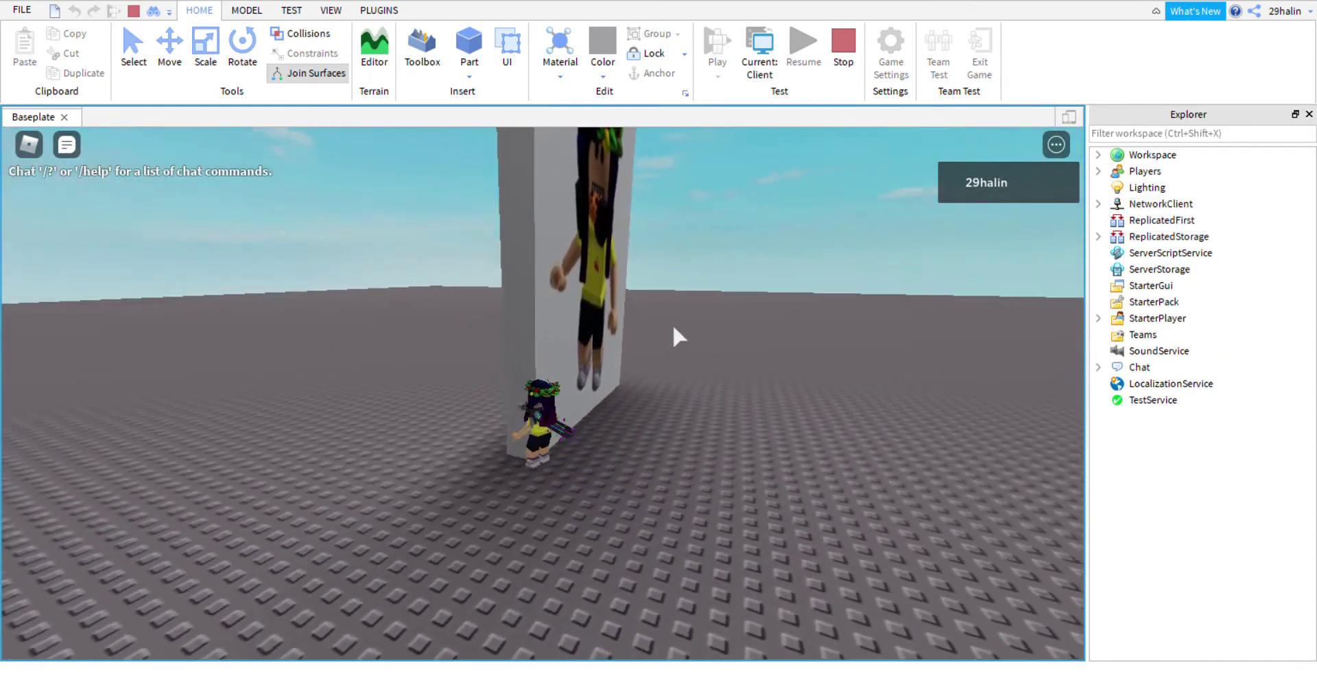
pyautogui.moveTo(674, 327); pyautogui.dragTo(670, 361, button='right')
pyautogui.scroll(-3, 663, 318)
pyautogui.press('s')
pyautogui.press('w')
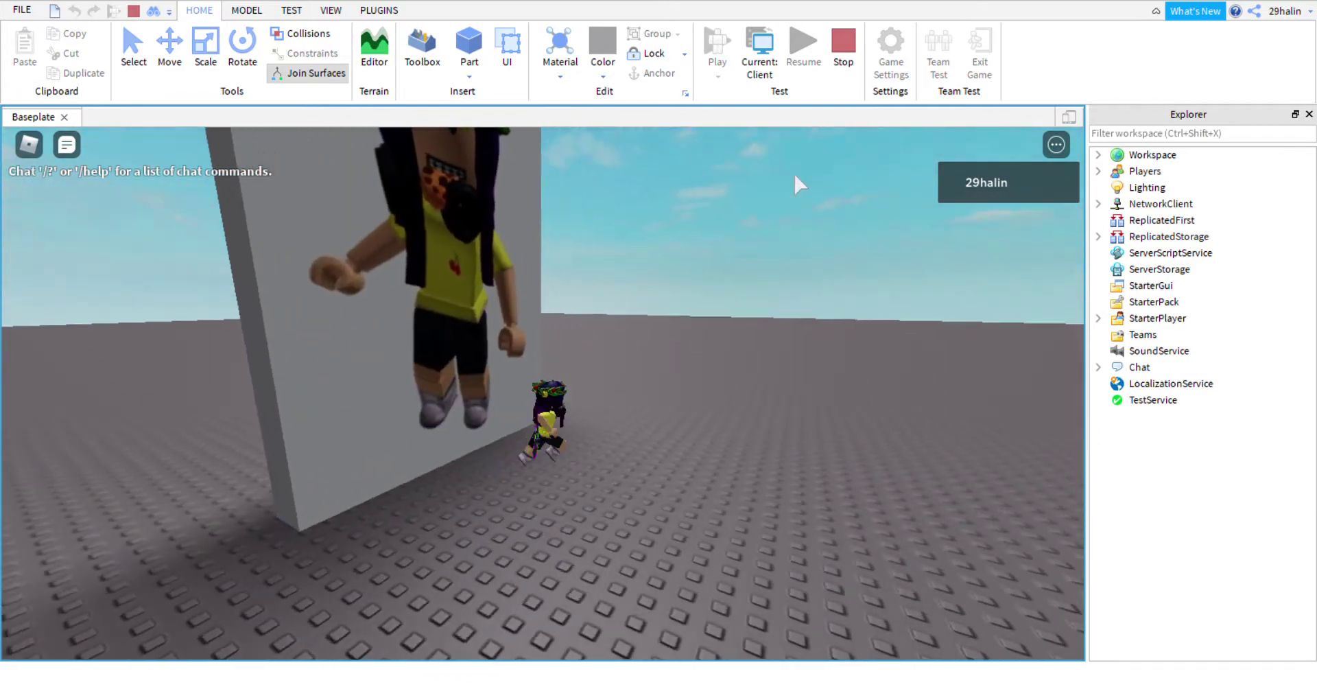
pyautogui.click(844, 48)
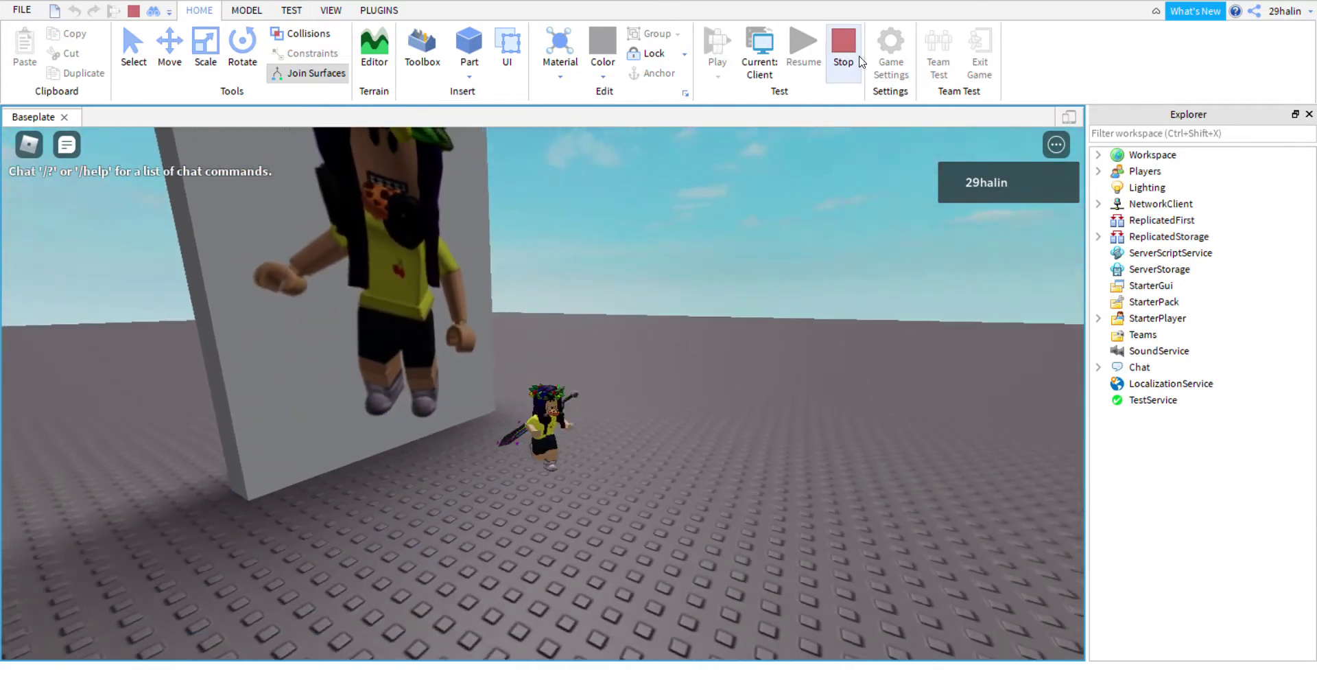
pyautogui.press('s')
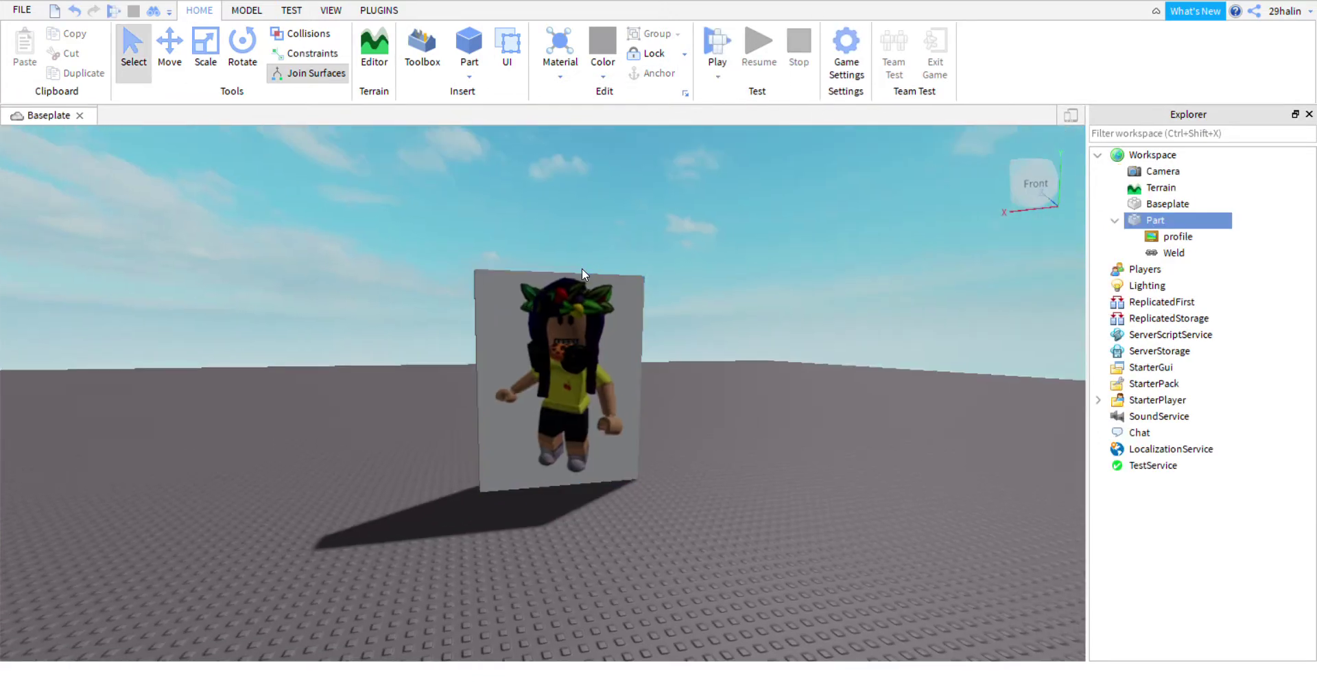
# Step: Show the Scale handles on the image slab and examine its proportions from the front
pyautogui.click(205, 48)
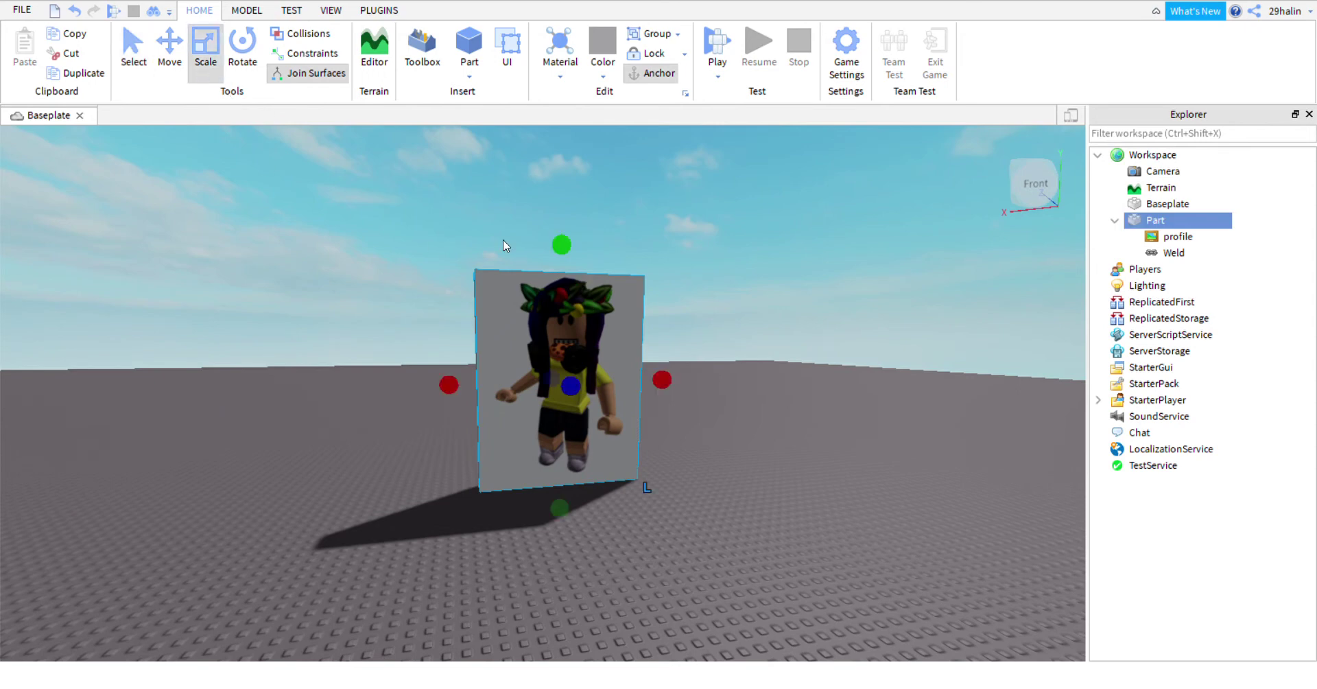
pyautogui.moveTo(560, 245); pyautogui.dragTo(619, 435)
pyautogui.scroll(5, 651, 395)
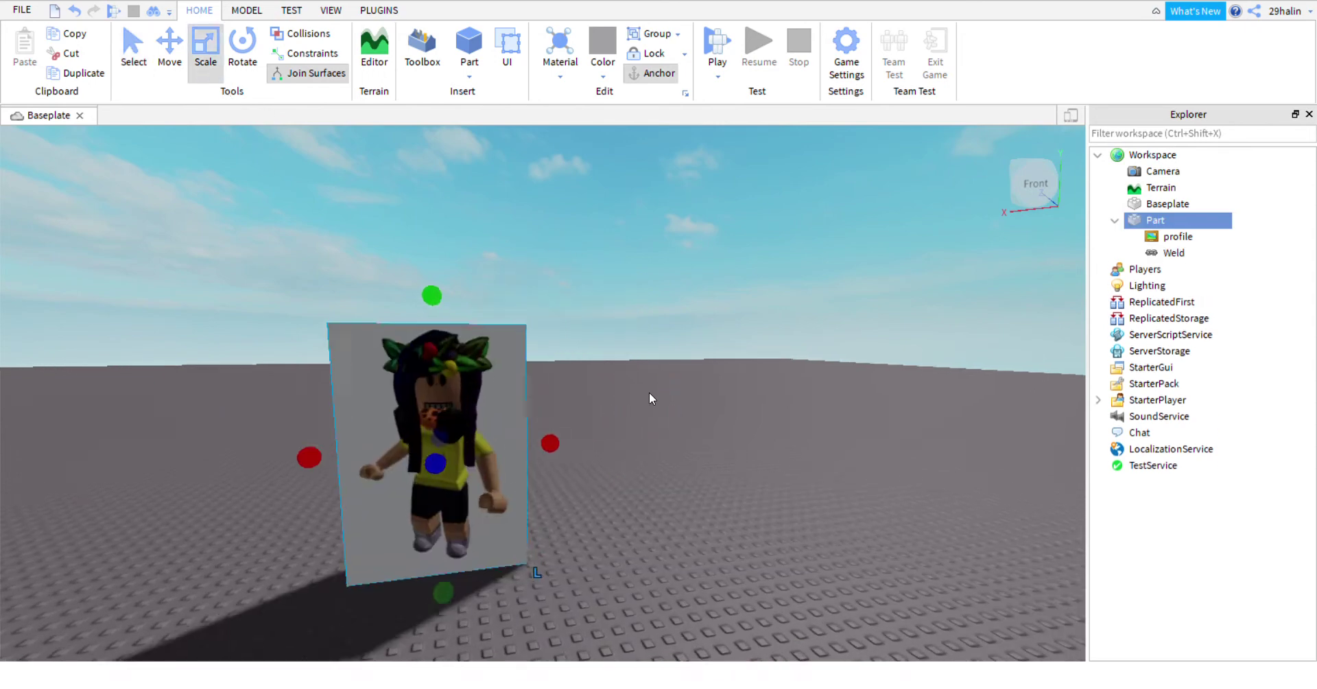
pyautogui.moveTo(690, 358); pyautogui.dragTo(618, 380, button='right')
pyautogui.scroll(-2, 690, 358)
pyautogui.moveTo(621, 255); pyautogui.dragTo(621, 262)
pyautogui.moveTo(747, 433); pyautogui.dragTo(748, 435)
pyautogui.moveTo(811, 354); pyautogui.dragTo(764, 335, button='right')
pyautogui.press('w')
pyautogui.scroll(-3, 782, 326)
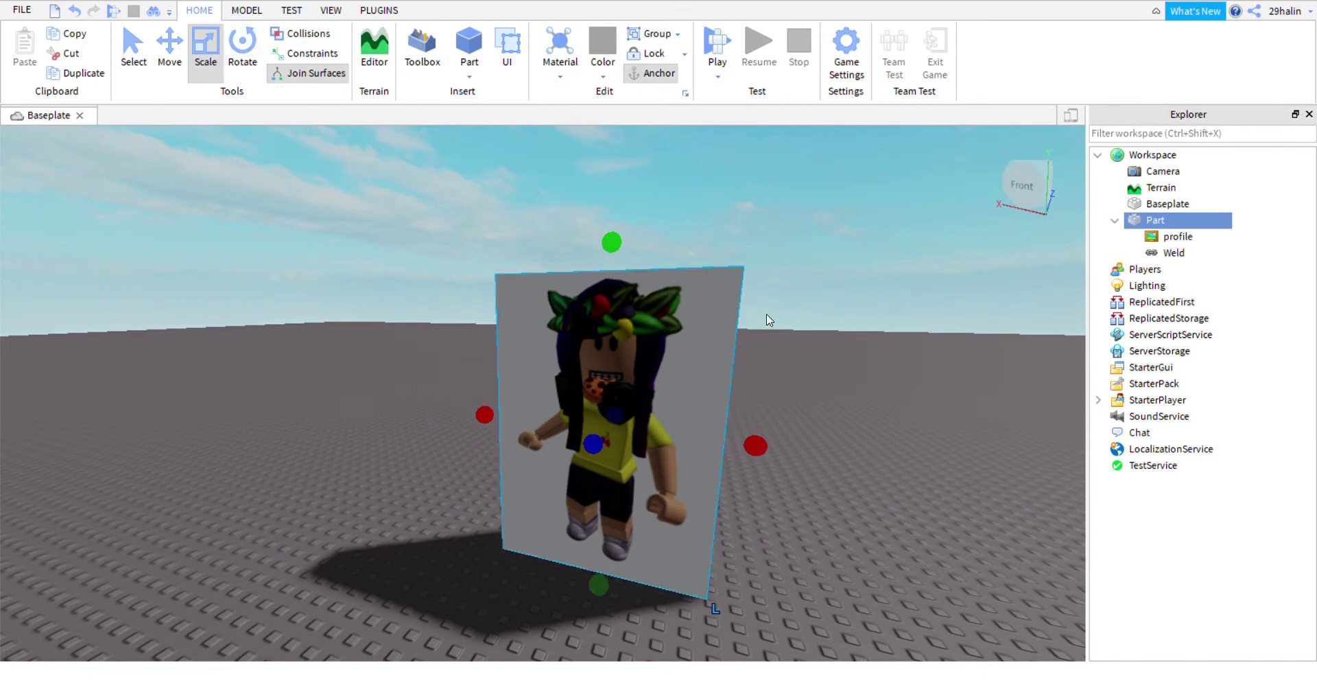
# Step: Inspect the slab up close and from farther away, including its side thickness
pyautogui.moveTo(845, 381); pyautogui.dragTo(845, 381, button='right')
pyautogui.scroll(-2, 845, 382)
pyautogui.moveTo(769, 402); pyautogui.dragTo(763, 402, button='right')
pyautogui.press('a')
pyautogui.press('d')
pyautogui.press('w')
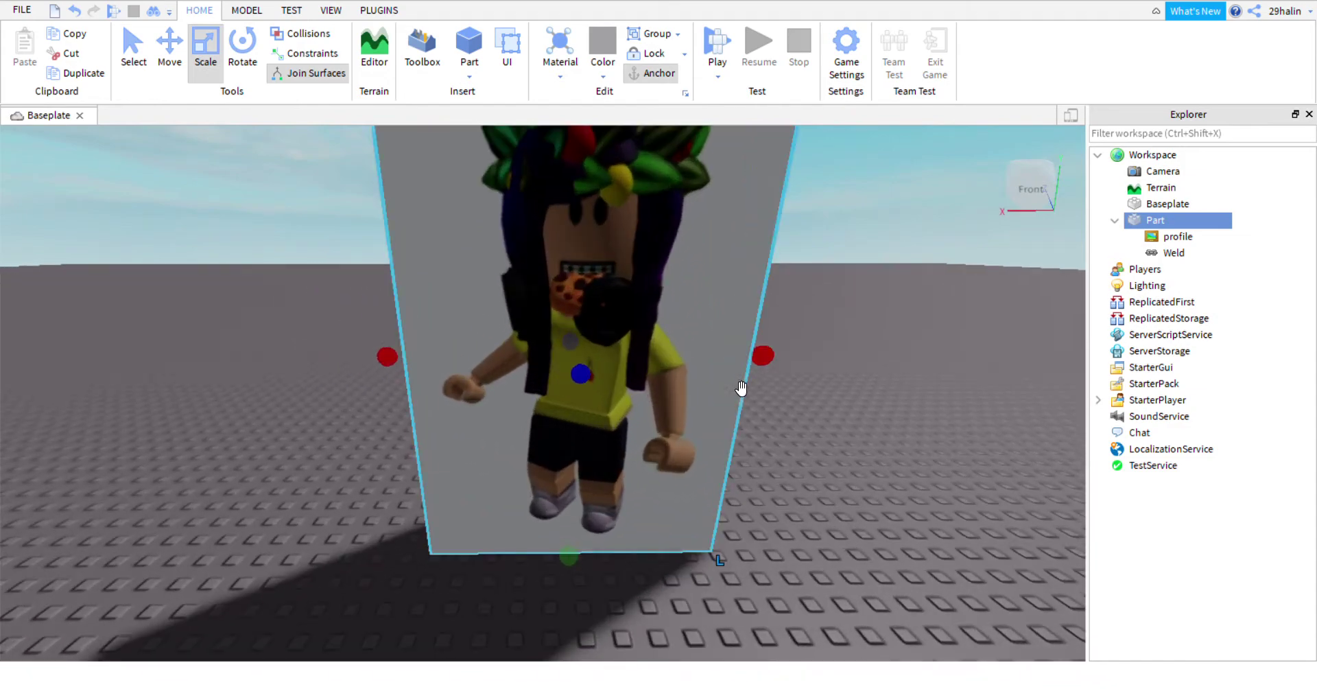
pyautogui.press('s')
pyautogui.press('a')
pyautogui.press('d')
pyautogui.press('a')
pyautogui.press('s')
pyautogui.press('d')
pyautogui.press('w')
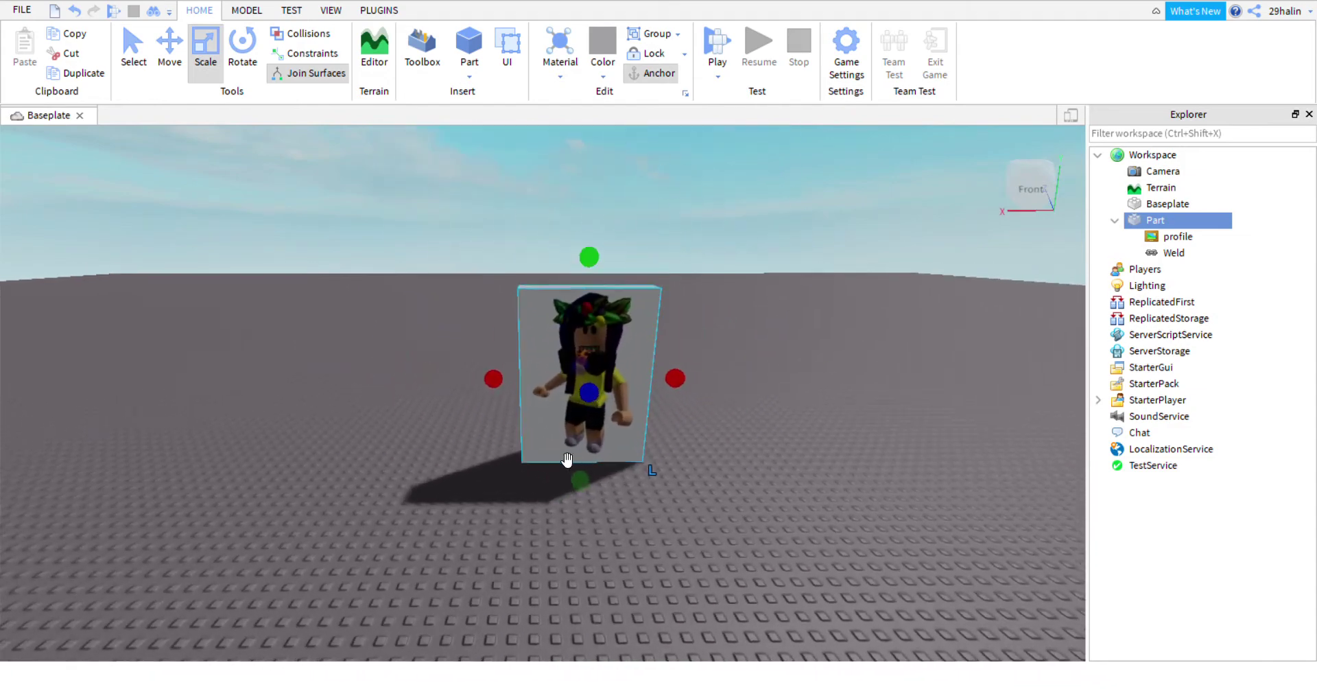
pyautogui.press('a')
pyautogui.press('s')
pyautogui.moveTo(608, 579); pyautogui.dragTo(669, 545, button='right')
pyautogui.press('w')
pyautogui.scroll(-3, 670, 545)
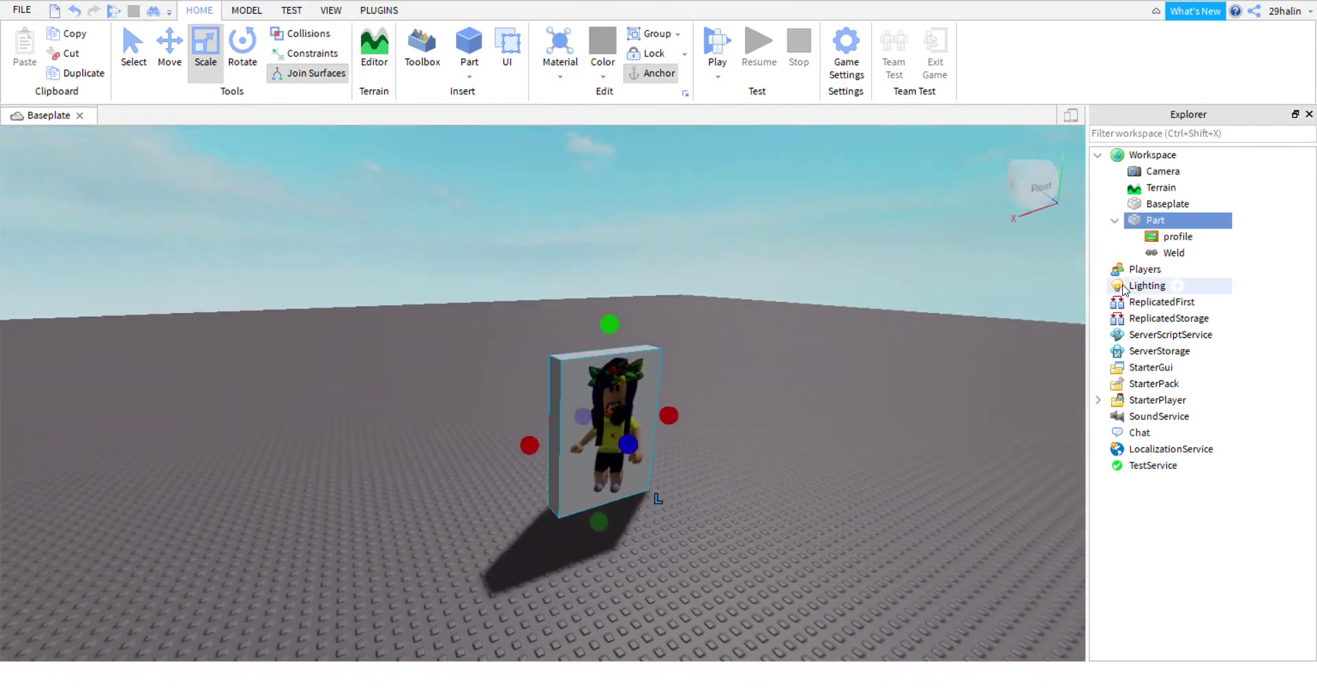
# Step: Check the part and its profile decal in the object hierarchy and clear the selection
pyautogui.click(1159, 238)
pyautogui.click(1157, 222)
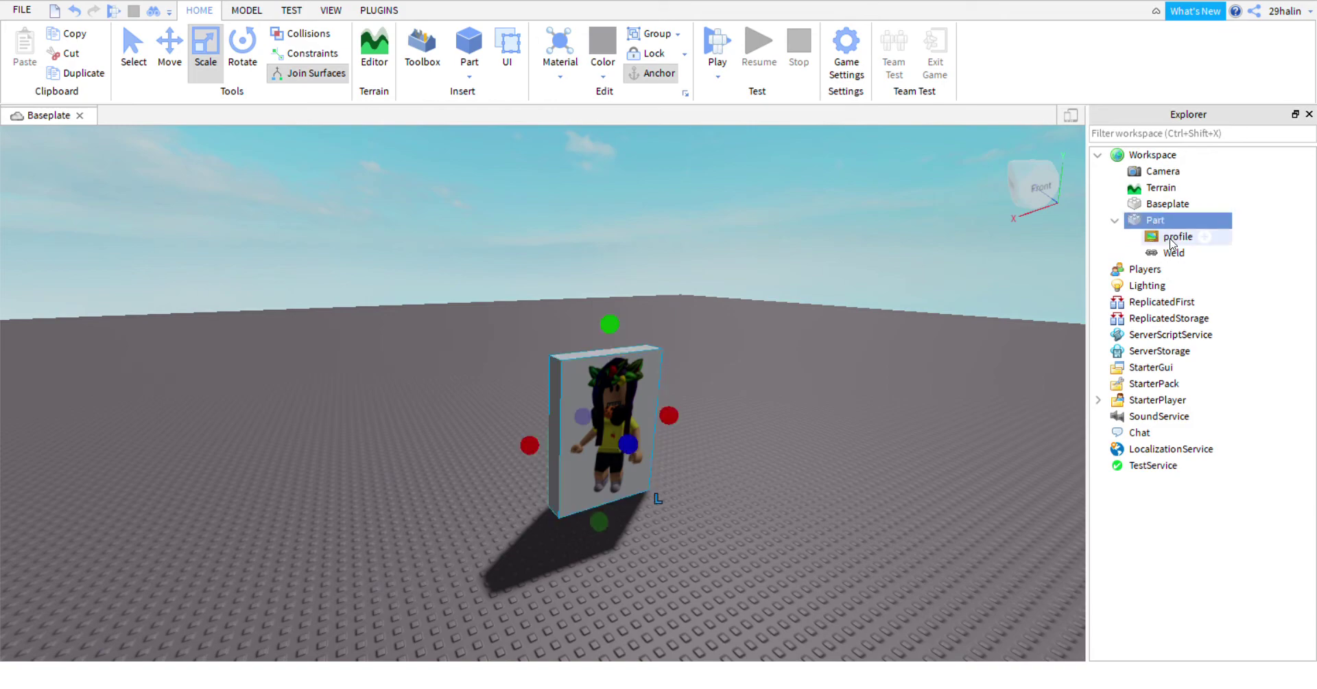
pyautogui.click(1168, 239)
pyautogui.scroll(5, 899, 356)
pyautogui.click(816, 341)
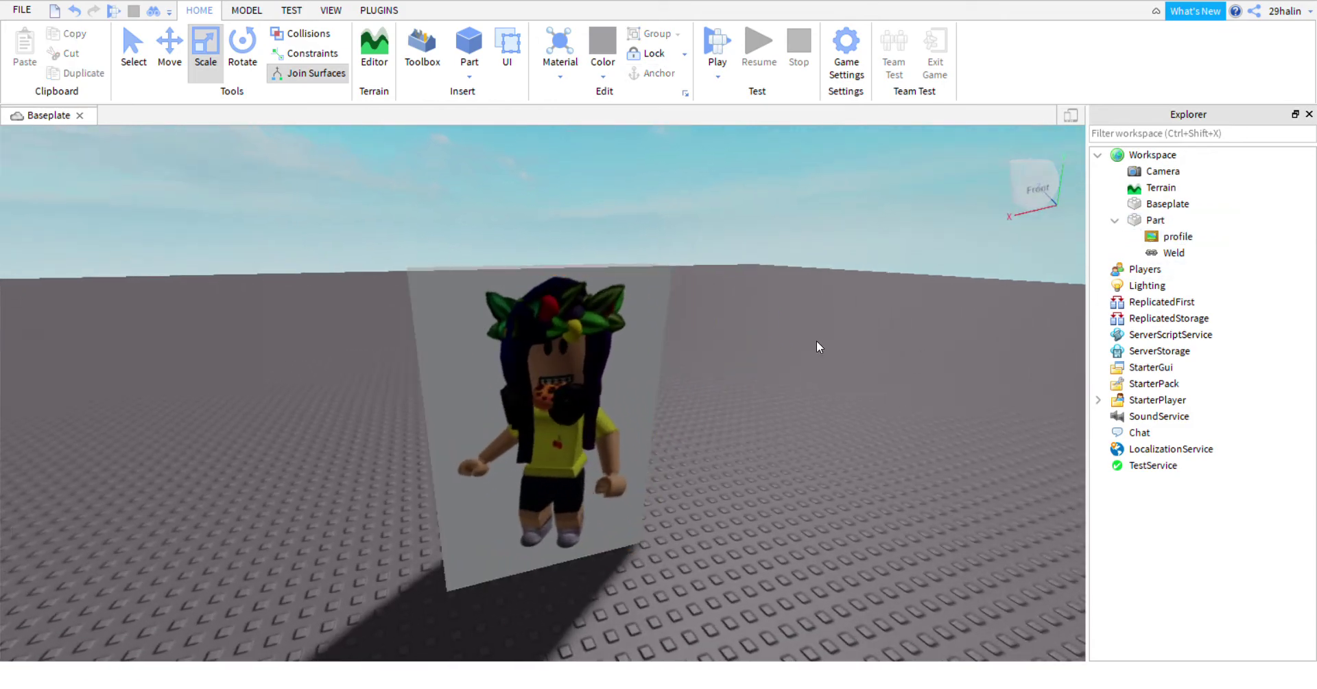
# Step: Examine the profile image on the slab's front face at close range and from a distance
pyautogui.moveTo(817, 340); pyautogui.dragTo(819, 343, button='right')
pyautogui.scroll(-5, 812, 340)
pyautogui.scroll(5, 821, 343)
pyautogui.scroll(-5, 818, 343)
pyautogui.scroll(4, 818, 343)
pyautogui.scroll(-5, 819, 343)
pyautogui.scroll(3, 803, 337)
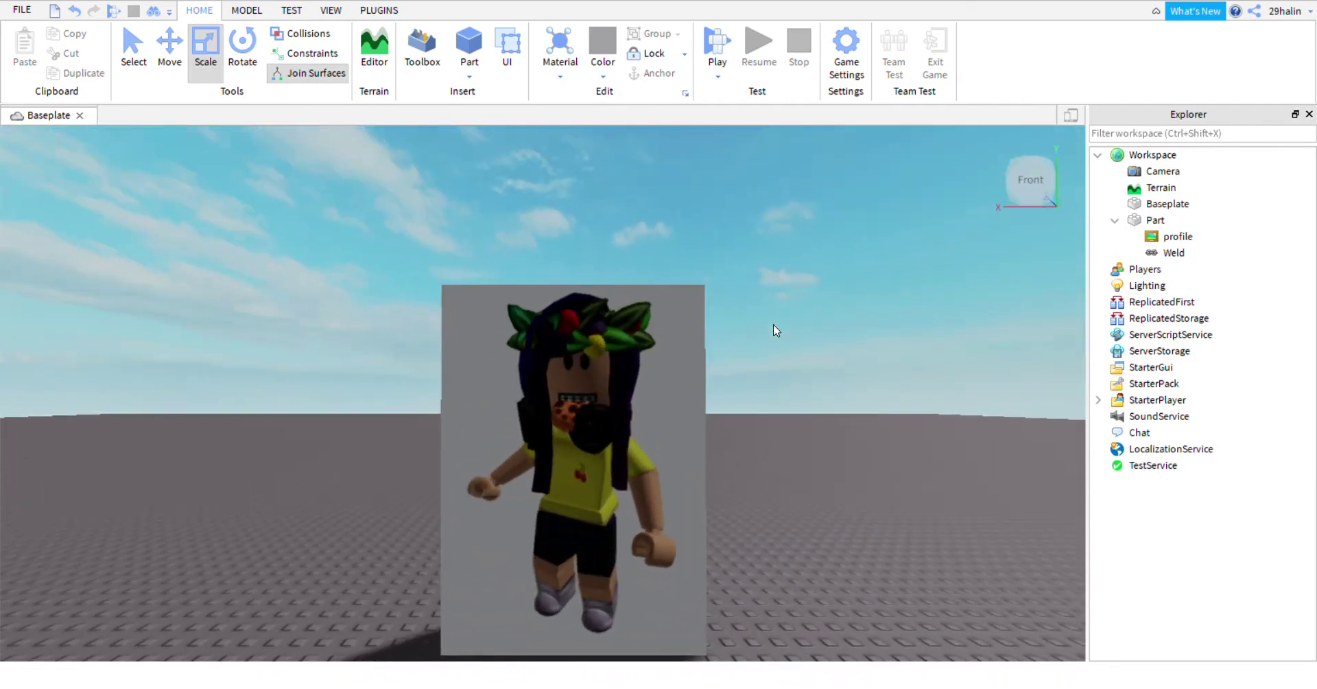
pyautogui.scroll(-3, 787, 322)
pyautogui.scroll(6, 788, 323)
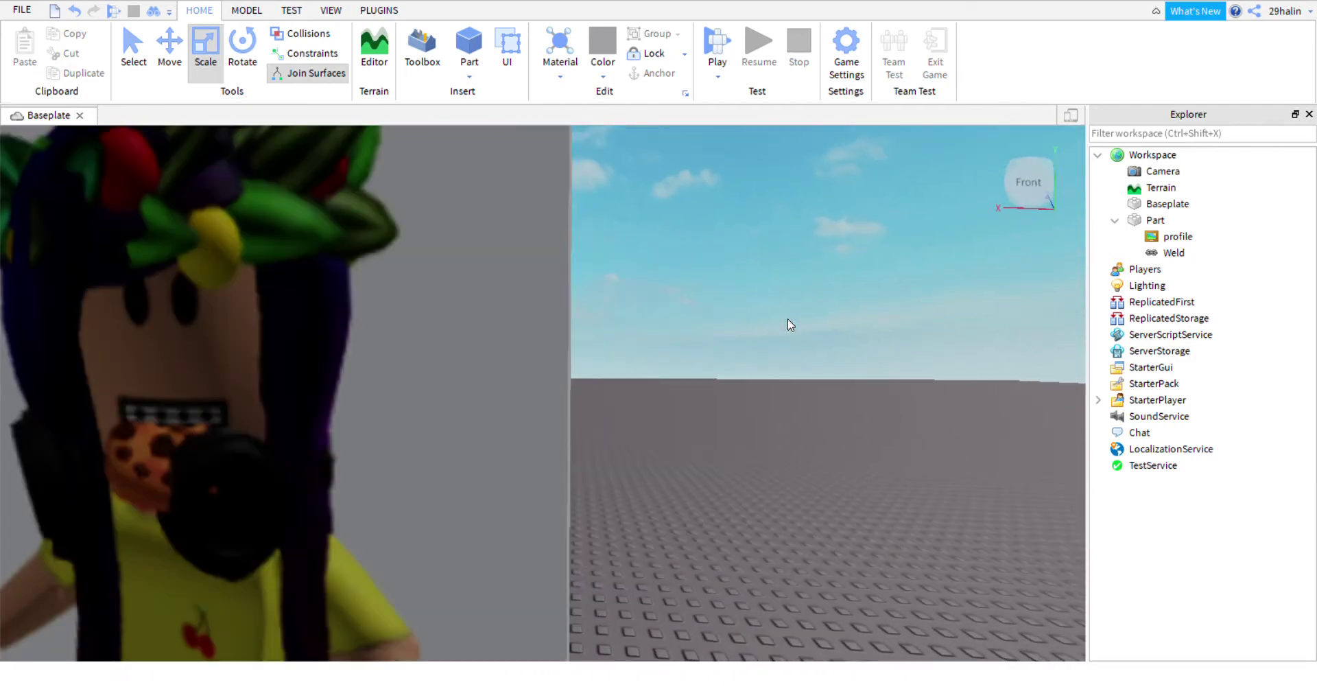
pyautogui.scroll(-5, 787, 318)
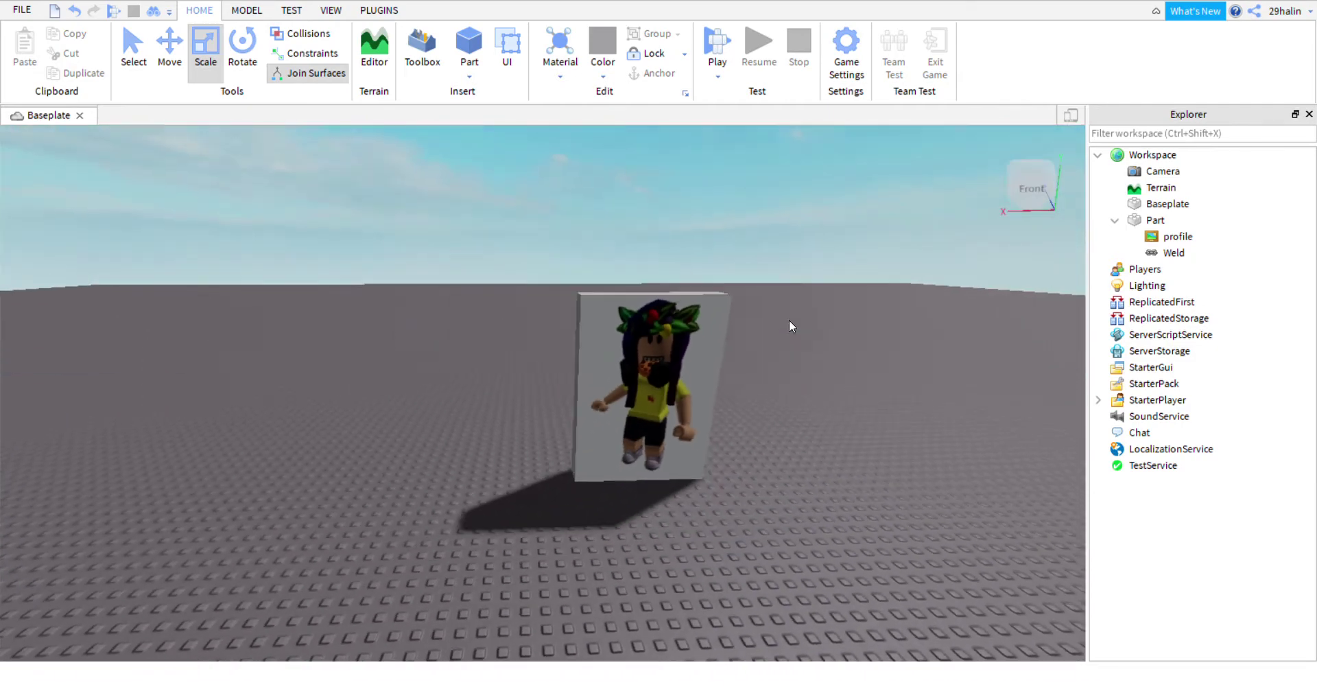
pyautogui.scroll(3, 788, 320)
pyautogui.scroll(-3, 791, 317)
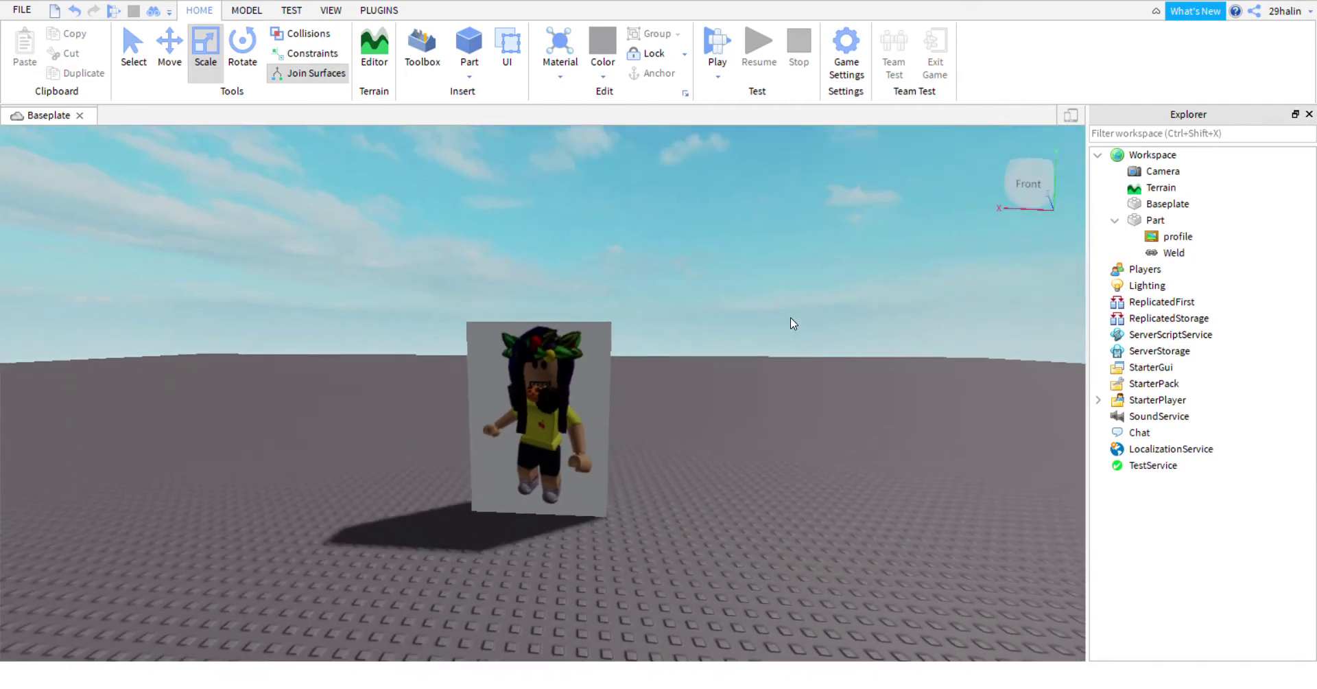
pyautogui.scroll(5, 790, 317)
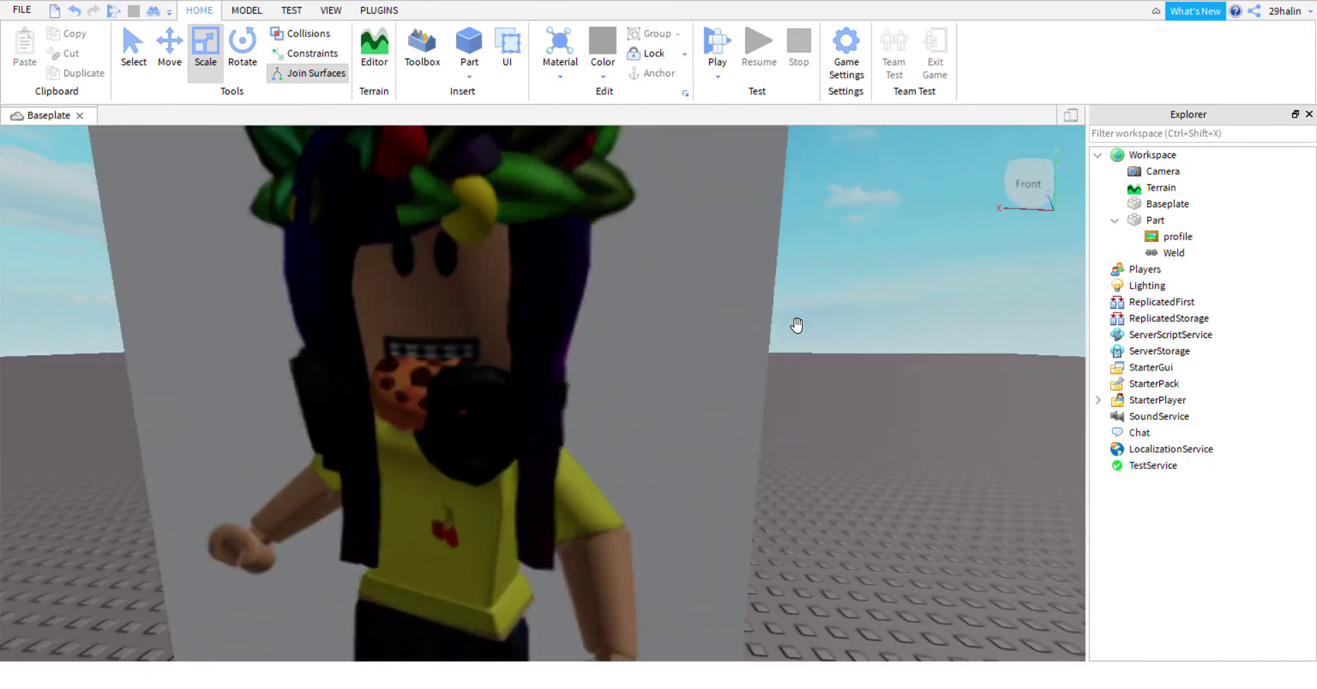
pyautogui.scroll(-5, 791, 317)
pyautogui.scroll(5, 790, 317)
pyautogui.scroll(-3, 790, 317)
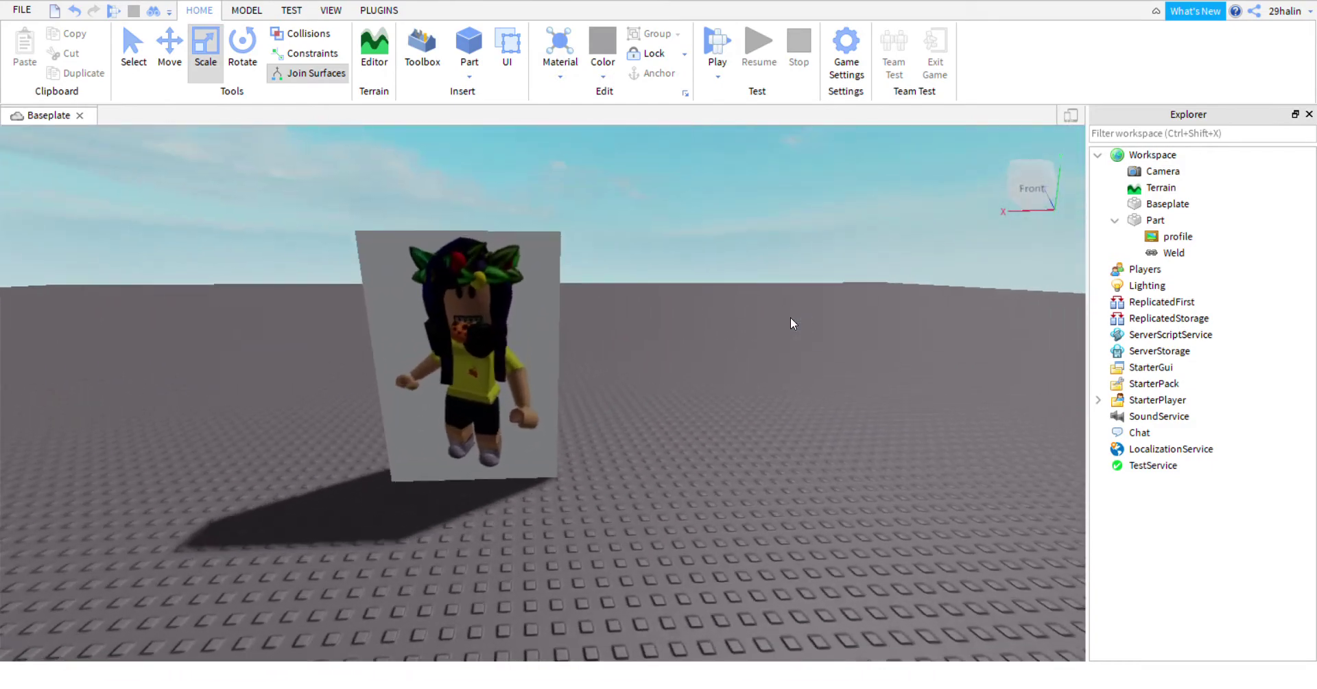
pyautogui.press('s')
pyautogui.moveTo(790, 317); pyautogui.dragTo(791, 317, button='right')
pyautogui.press('w')
pyautogui.press('a')
pyautogui.press('d')
pyautogui.press('s')
pyautogui.press('a')
pyautogui.press('d')
pyautogui.press('w')
pyautogui.press('s')
pyautogui.press('w')
pyautogui.press('s')
pyautogui.press('w')
pyautogui.press('a')
pyautogui.press('d')
pyautogui.press('s')
pyautogui.press('w')
pyautogui.press('s')
pyautogui.press('d')
pyautogui.press('a')
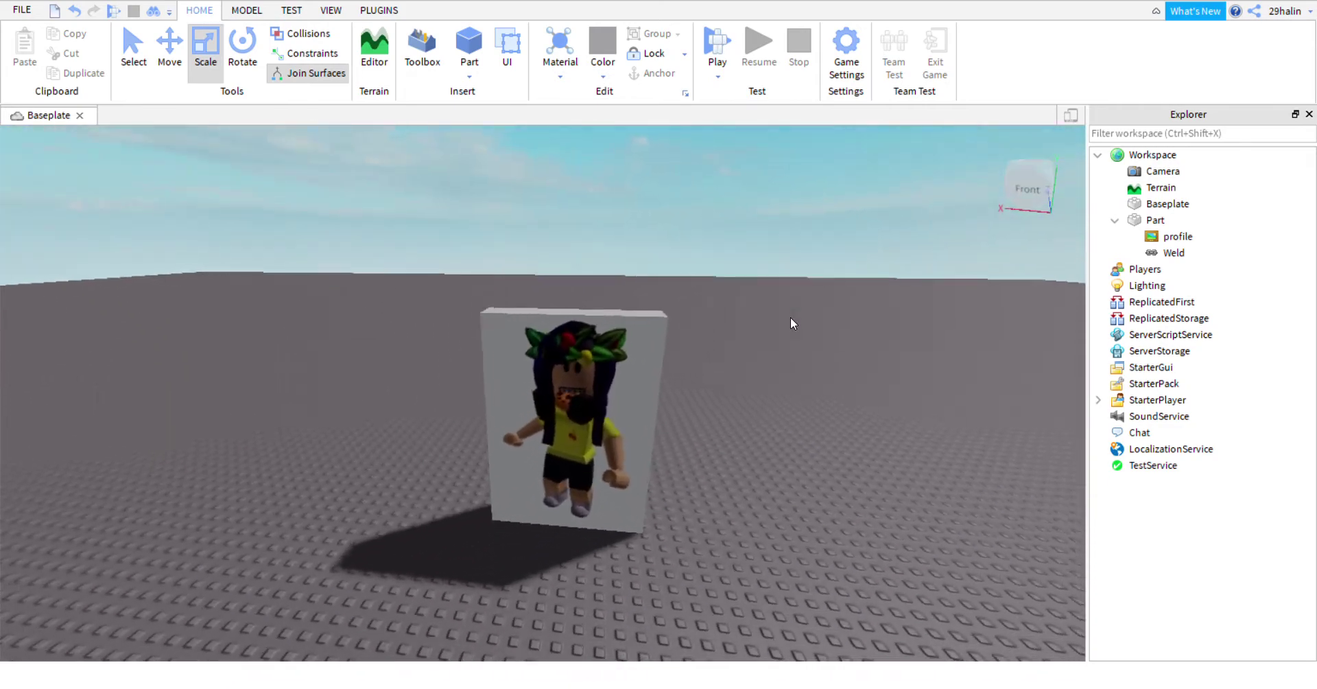
pyautogui.press('w')
pyautogui.press('s')
pyautogui.press('w')
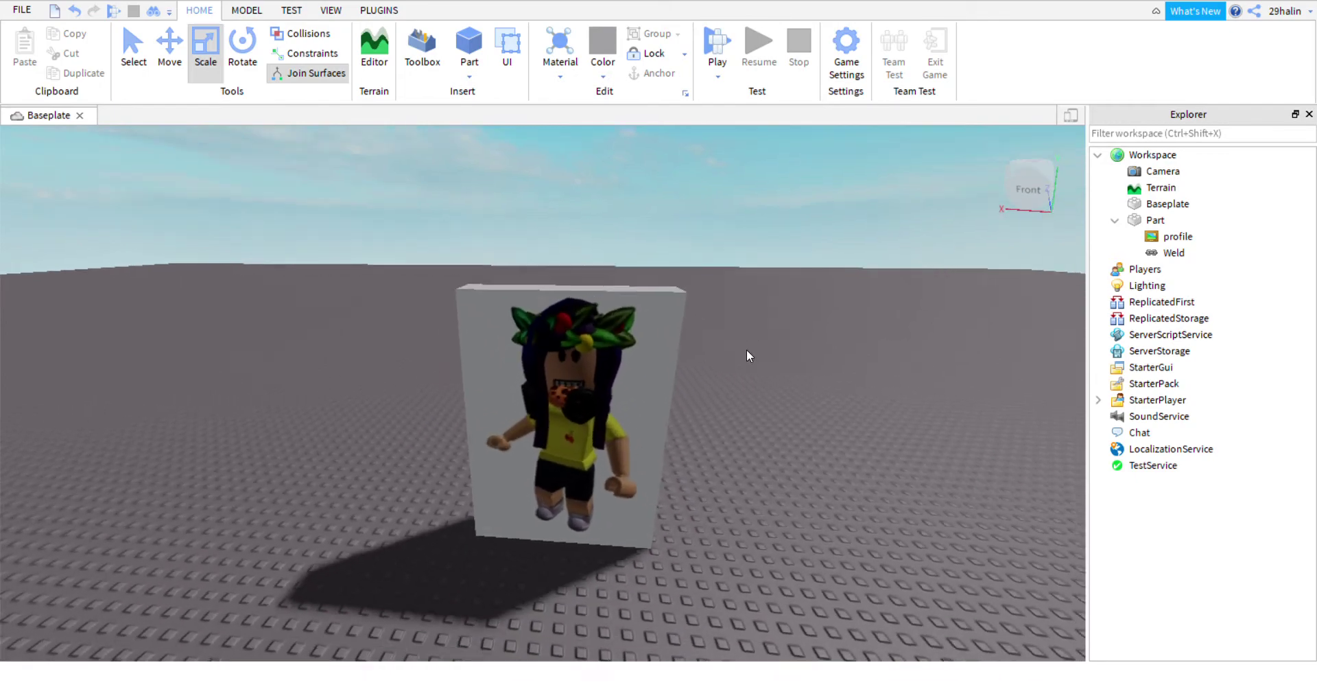
pyautogui.press('s')
pyautogui.moveTo(746, 349); pyautogui.dragTo(748, 340, button='right')
pyautogui.press('d')
pyautogui.press('w')
pyautogui.press('w')
pyautogui.press('a')
pyautogui.press('s')
pyautogui.press('d')
pyautogui.press('w')
pyautogui.press('d')
pyautogui.press('s')
pyautogui.press('w')
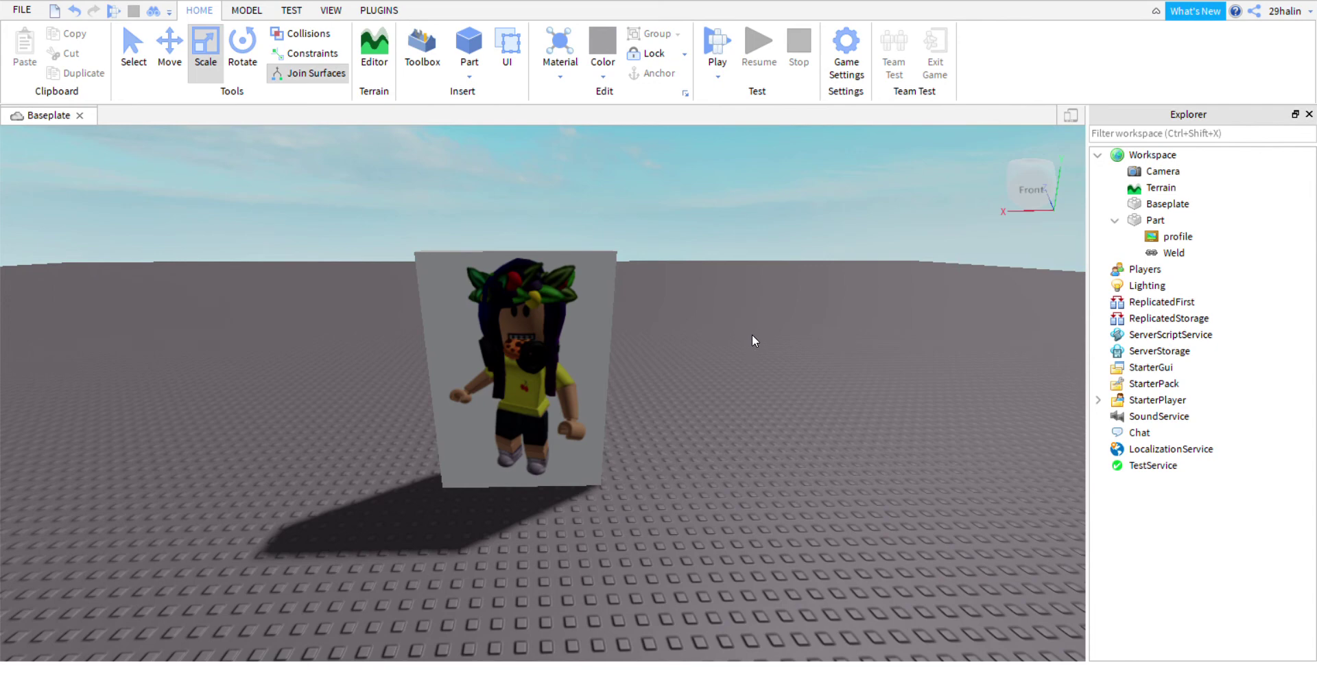
# Step: Inspect the slab edge-on from its right side, from above, and again from the front
pyautogui.moveTo(663, 276); pyautogui.dragTo(701, 269, button='right')
pyautogui.press('w')
pyautogui.press('s')
pyautogui.press('w')
pyautogui.press('s')
pyautogui.press('w')
pyautogui.scroll(2, 661, 269)
pyautogui.scroll(-4, 662, 269)
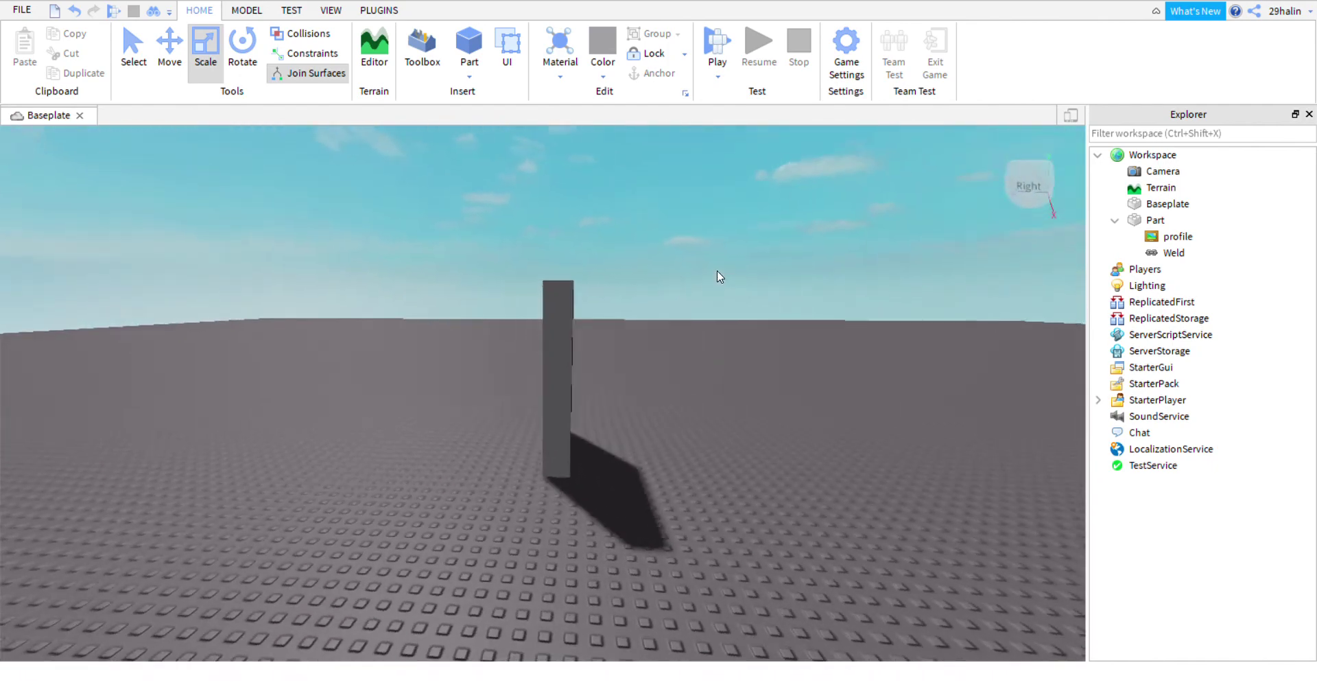
pyautogui.press('w')
pyautogui.press('d')
pyautogui.press('s')
pyautogui.scroll(3, 710, 260)
pyautogui.scroll(-3, 710, 259)
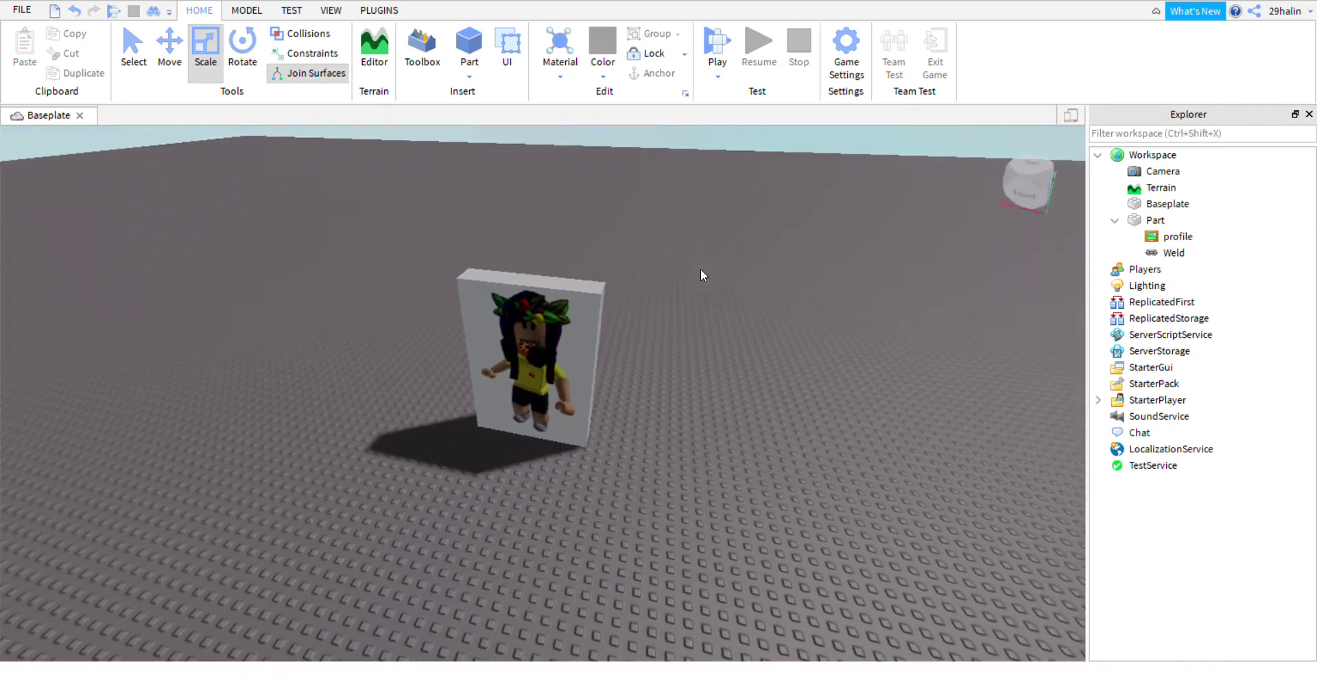
pyautogui.scroll(3, 707, 271)
pyautogui.scroll(-4, 707, 270)
pyautogui.scroll(2, 699, 268)
pyautogui.press('s')
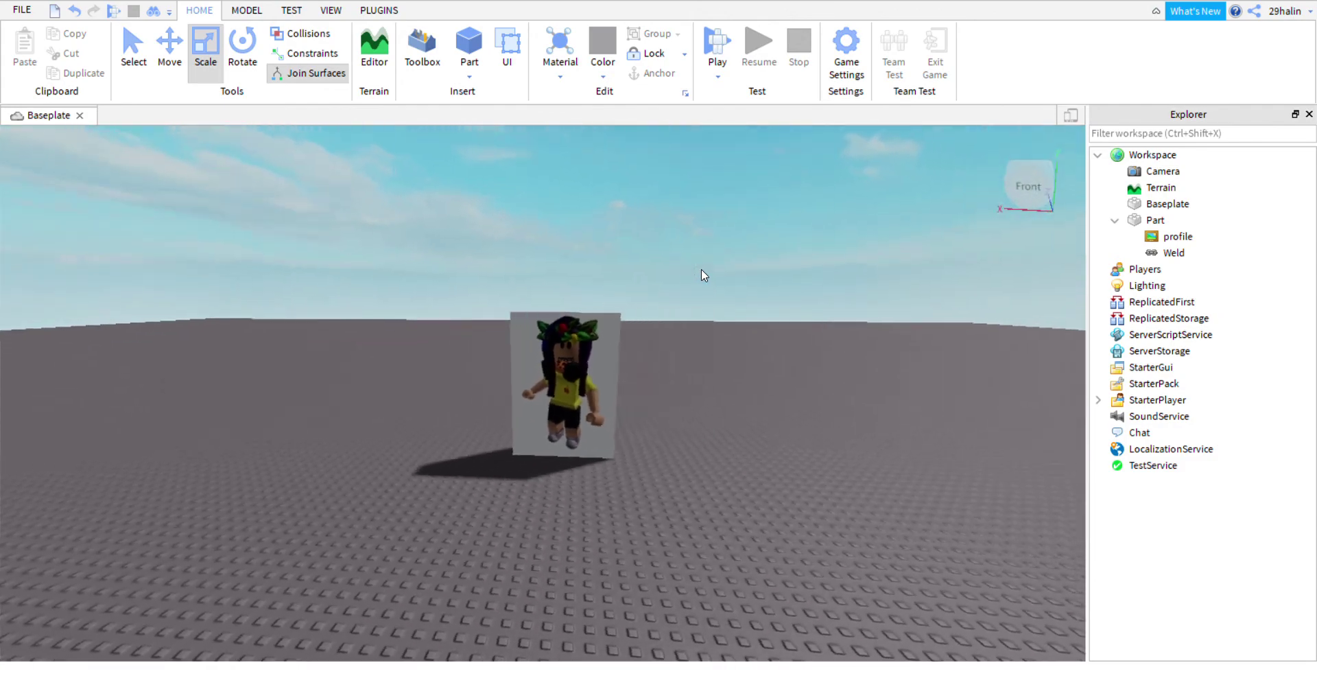
pyautogui.press('w')
pyautogui.press('a')
pyautogui.press('d')
pyautogui.press('s')
pyautogui.press('a')
pyautogui.press('w')
pyautogui.press('d')
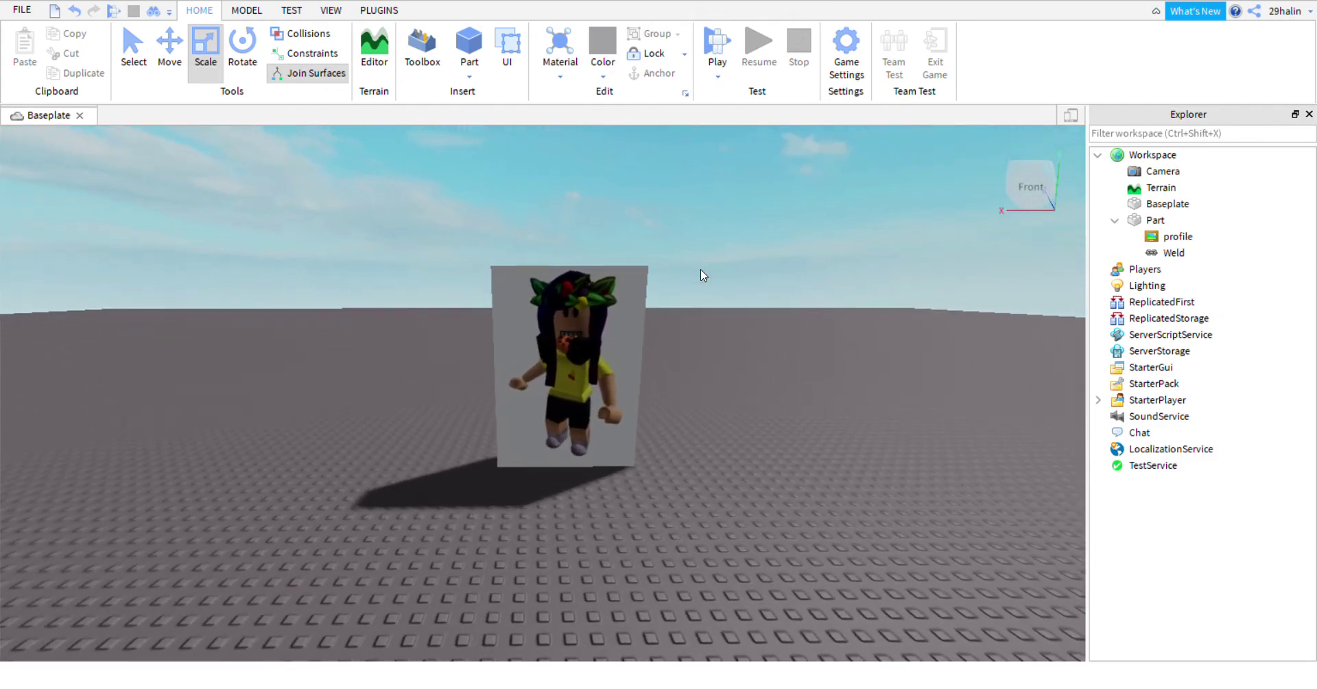
pyautogui.press('a')
pyautogui.press('s')
pyautogui.press('w')
pyautogui.moveTo(701, 269); pyautogui.dragTo(706, 276, button='right')
pyautogui.press('s')
pyautogui.press('d')
pyautogui.press('w')
pyautogui.press('s')
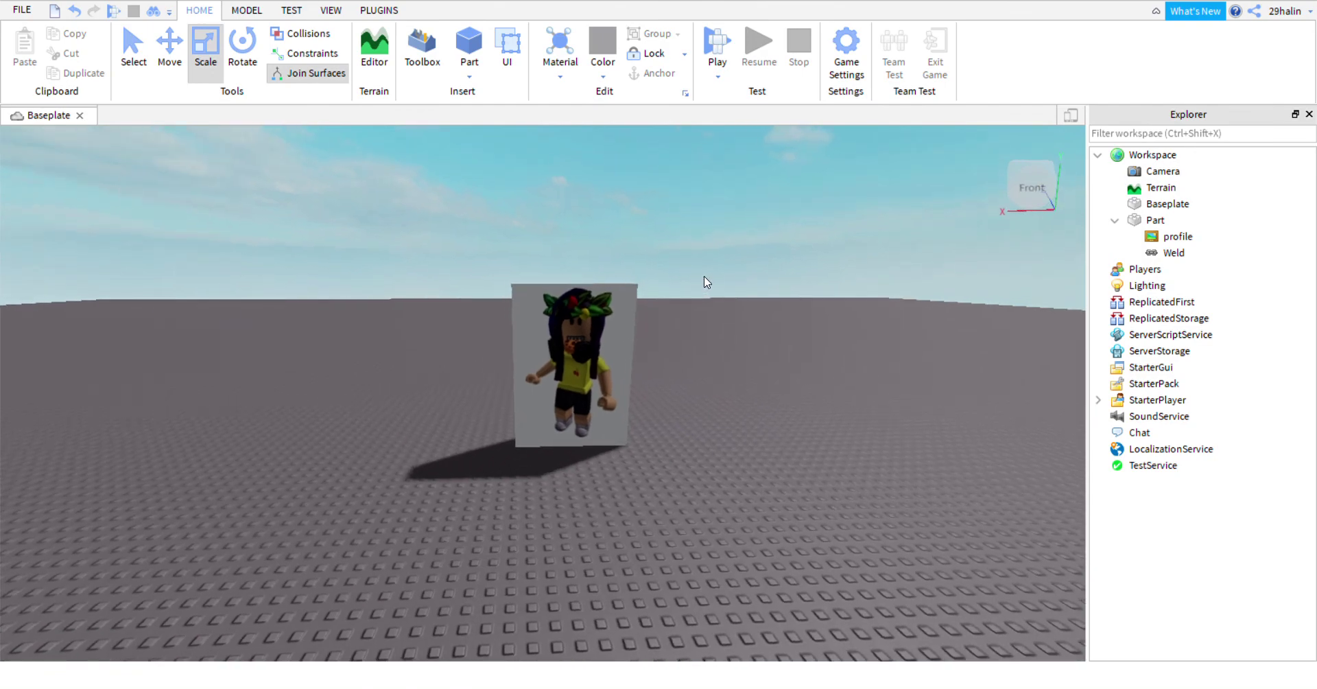